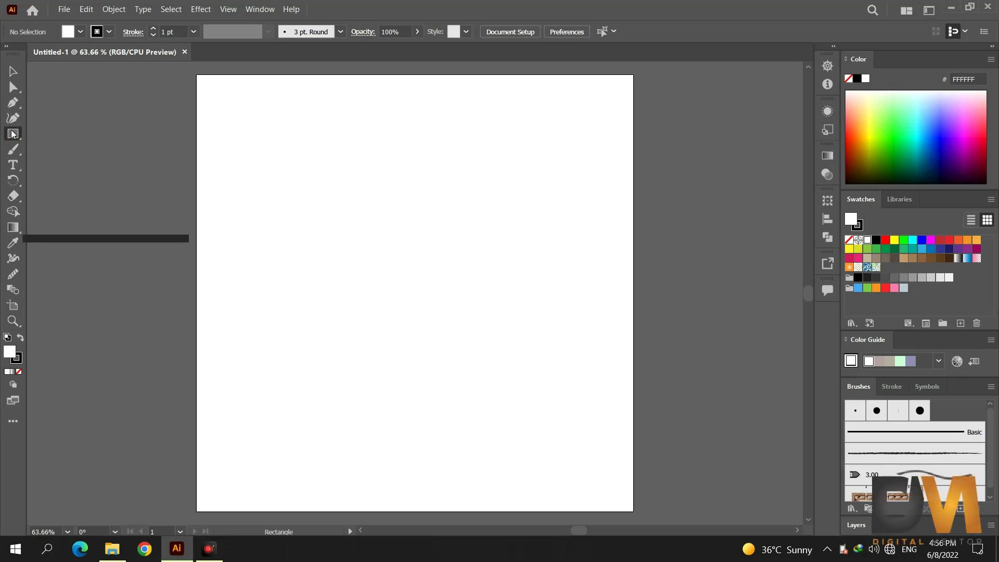
# - Draw a tall 410 × 676 px ellipse in the artboard centre, filled black with no stroke
pyautogui.click(71, 150)
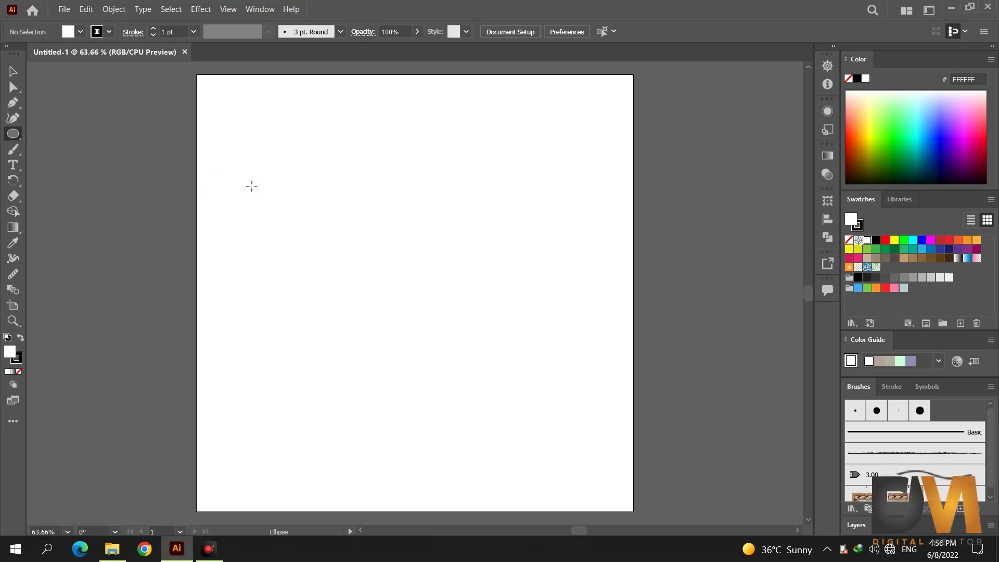
pyautogui.moveTo(332, 169); pyautogui.dragTo(512, 464)
pyautogui.click(21, 338)
pyautogui.click(19, 372)
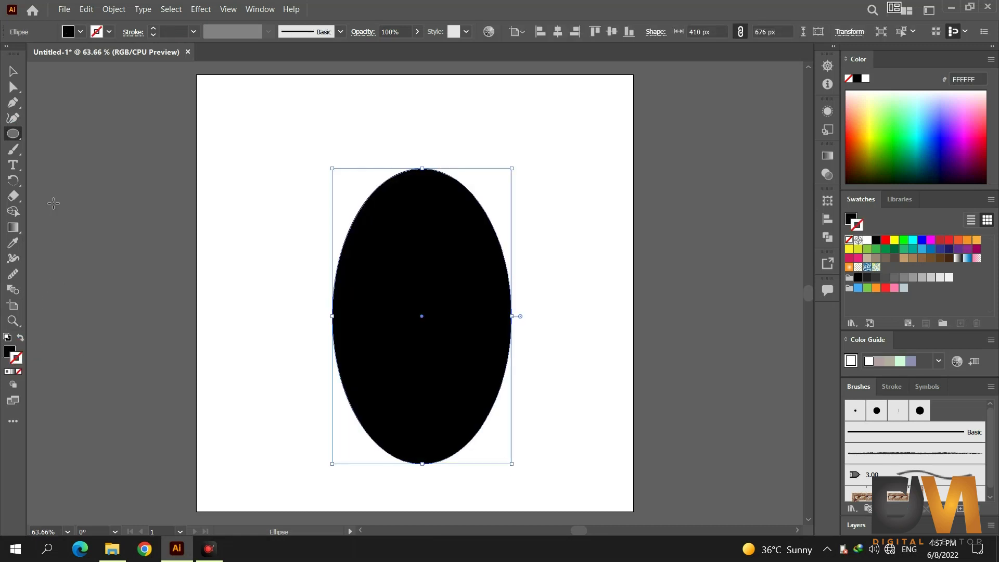
pyautogui.click(13, 103)
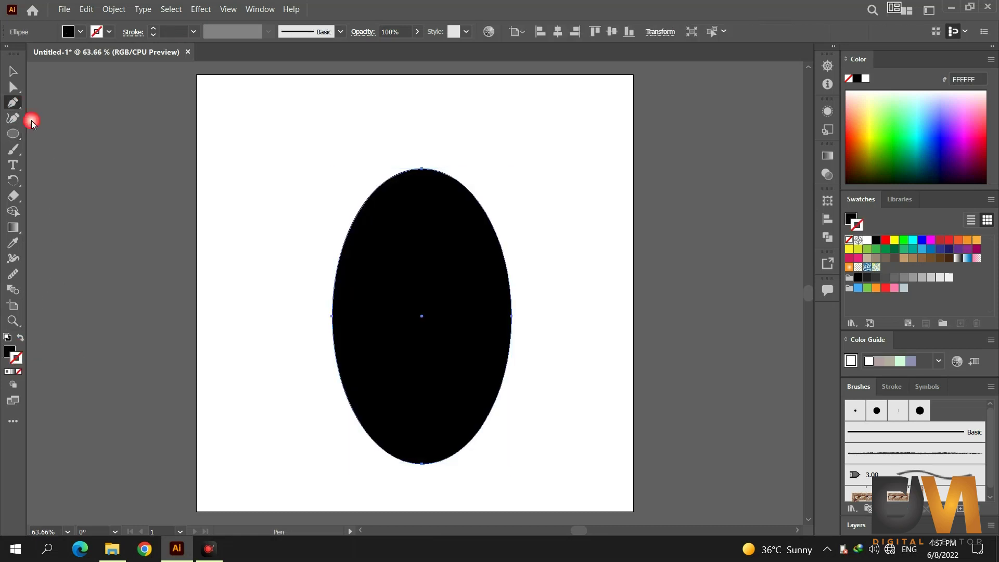
# - Draw a shallow curved line across the middle of the ellipse with a black stroke
pyautogui.click(321, 303)
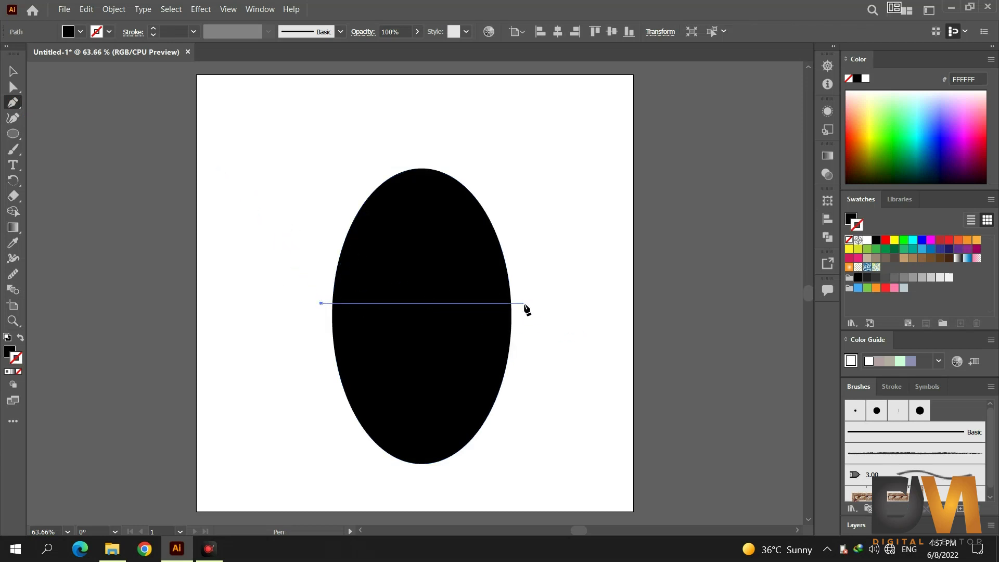
pyautogui.moveTo(523, 303); pyautogui.dragTo(603, 267)
pyautogui.press('v')
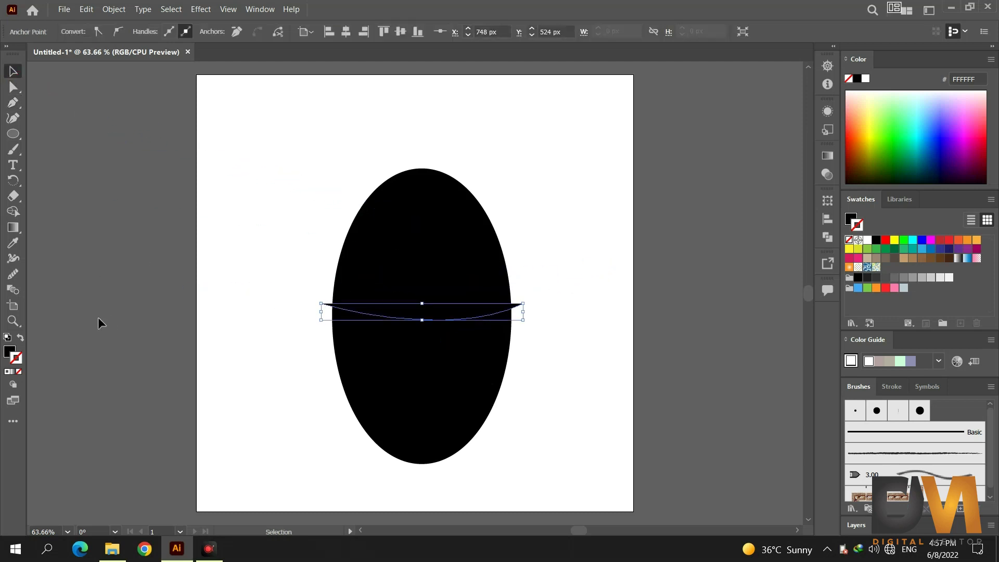
pyautogui.click(20, 337)
# - Fill the ellipse with brown A67C52 and select it together with the curve
pyautogui.click(392, 267)
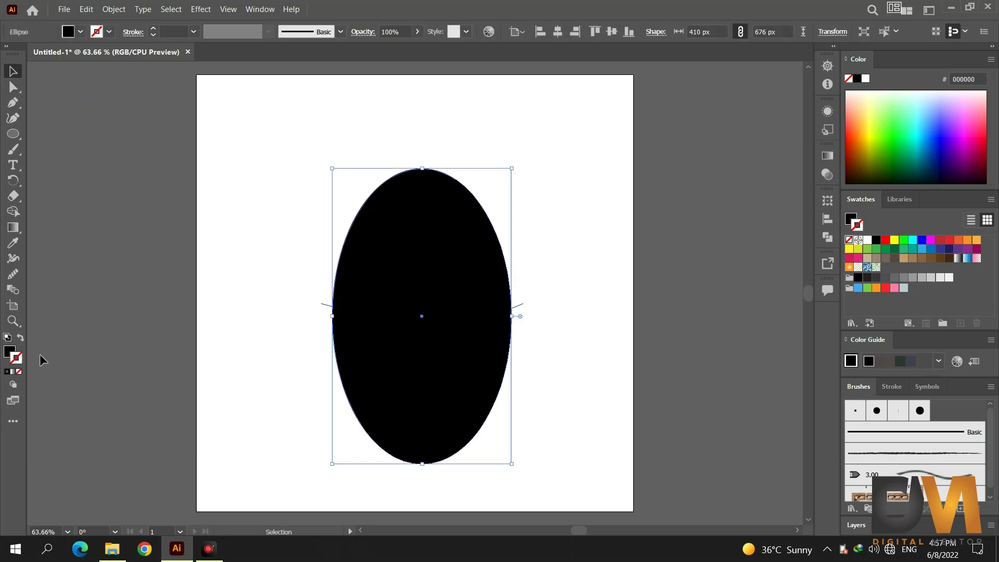
pyautogui.click(9, 350)
pyautogui.click(913, 259)
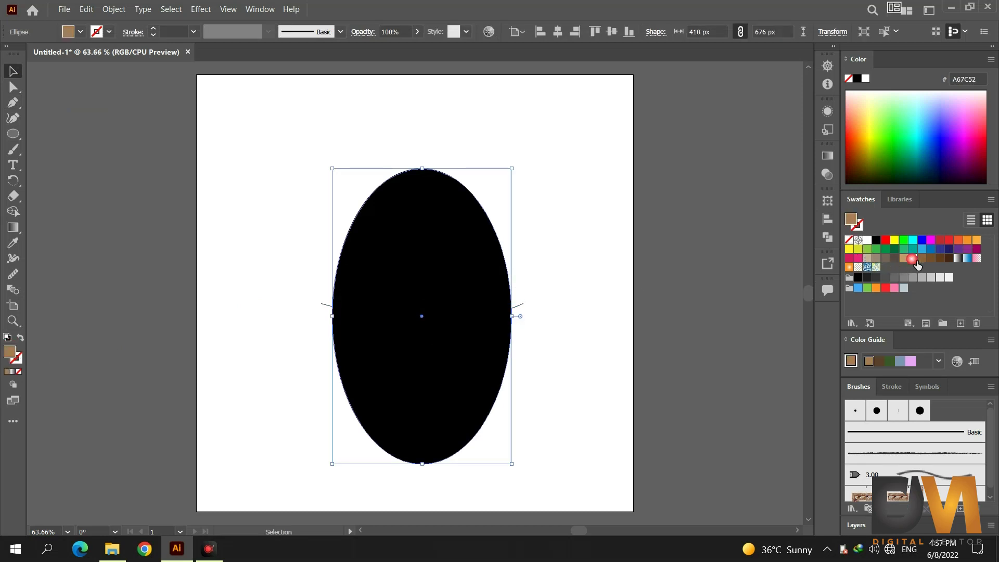
pyautogui.moveTo(539, 131); pyautogui.dragTo(357, 411)
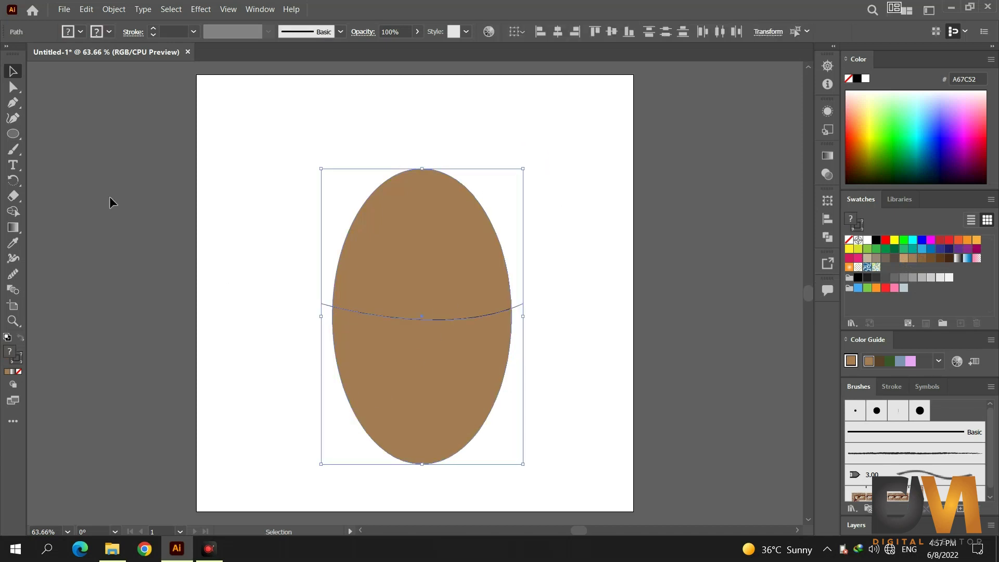
pyautogui.click(13, 215)
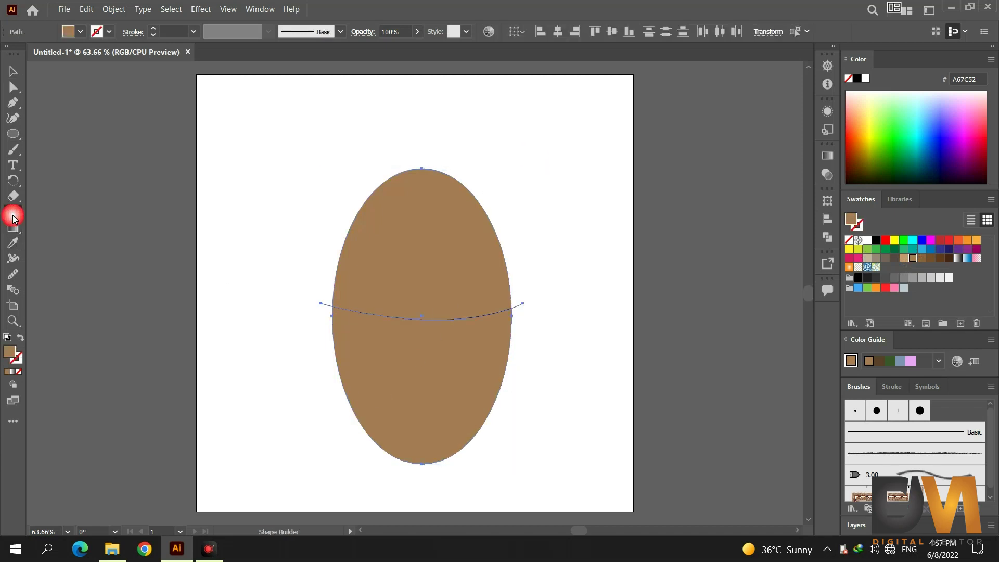
# - Cut away the ellipse region above the curve with Shape Builder and delete the leftover curve
pyautogui.keyDown('alt'); pyautogui.click(413, 238); pyautogui.keyUp('alt')
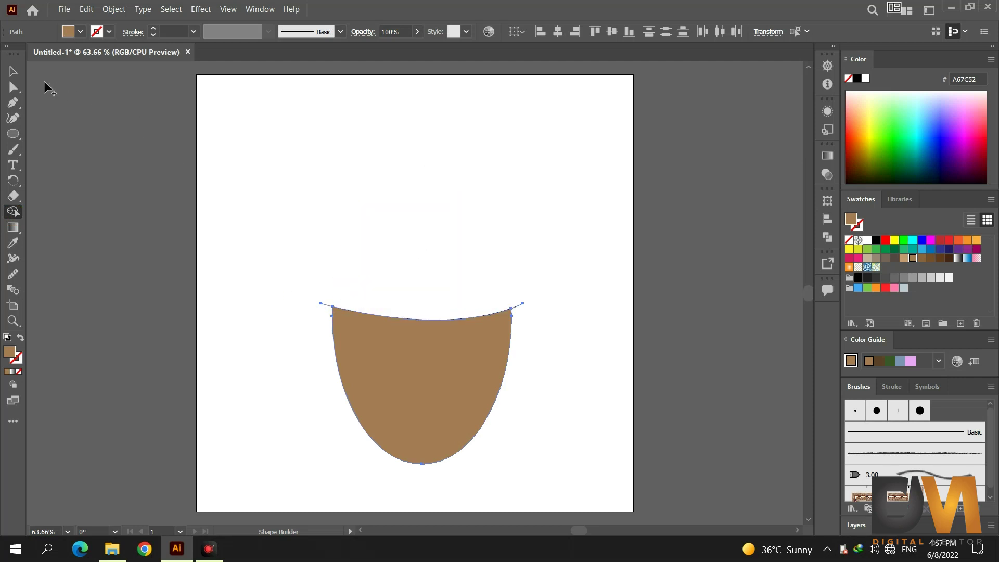
pyautogui.click(13, 71)
pyautogui.click(301, 294)
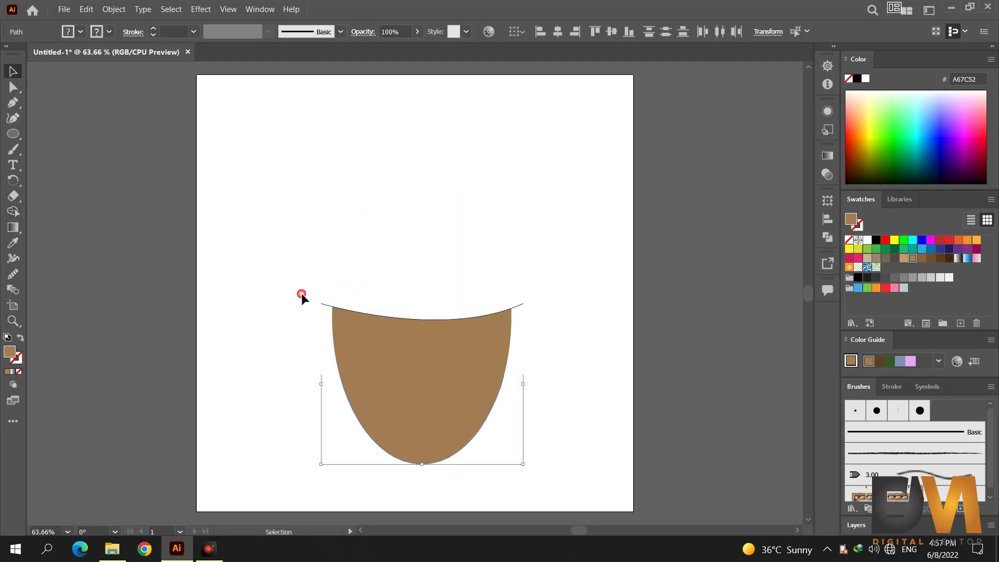
pyautogui.click(325, 306)
pyautogui.press('Delete')
# - Move the brown bowl up and left and drag its bottom up to make it shorter
pyautogui.click(399, 357)
pyautogui.moveTo(413, 345); pyautogui.dragTo(399, 293)
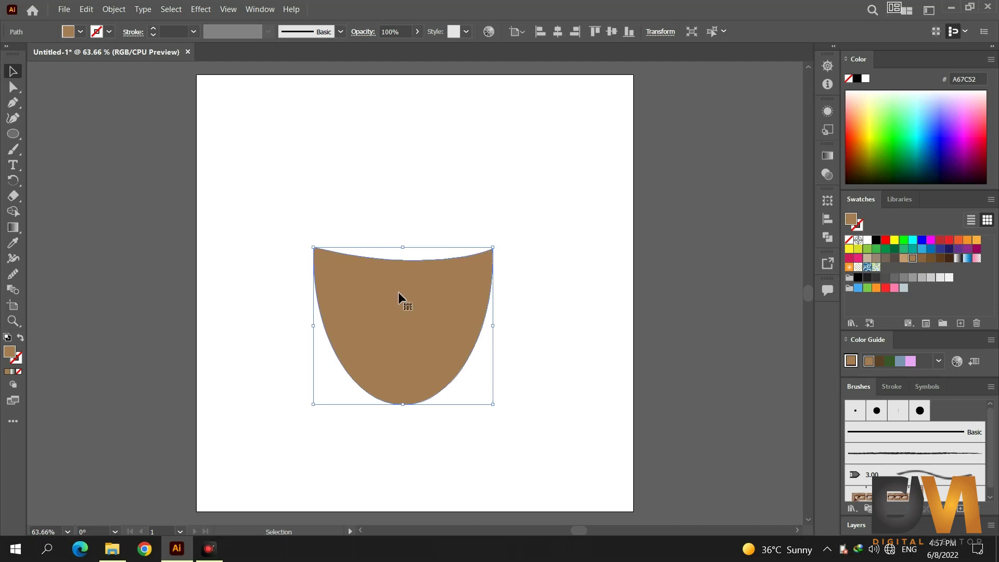
pyautogui.moveTo(409, 408); pyautogui.dragTo(404, 379)
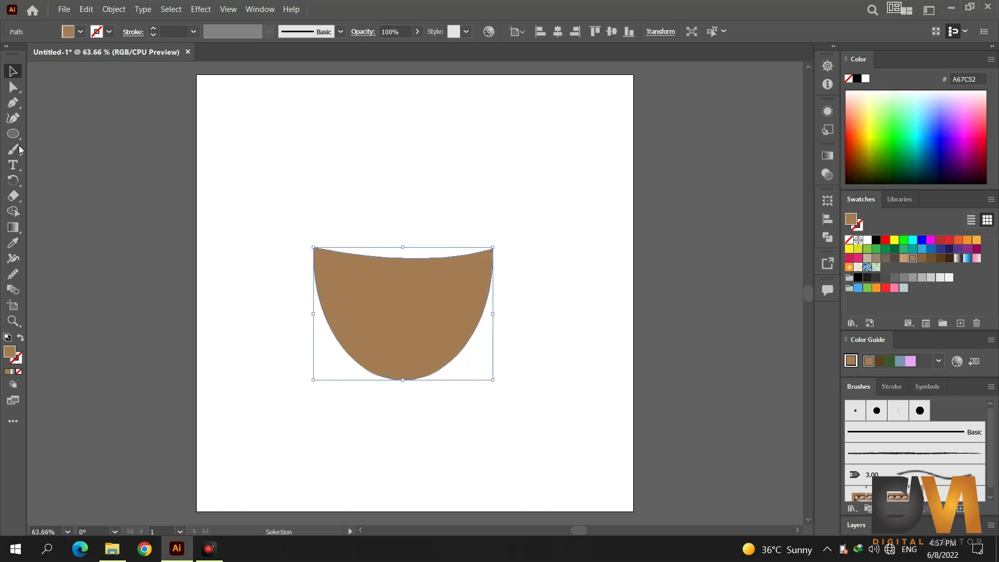
# - Bulge the bowl's left and right sides outward with the Curvature Tool and lower its bottom slightly
pyautogui.click(13, 118)
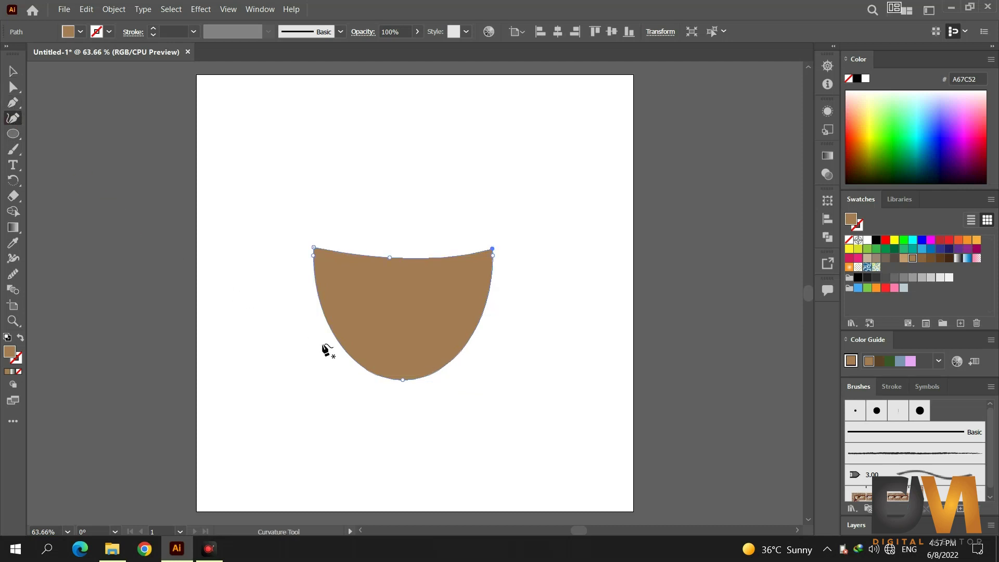
pyautogui.moveTo(339, 341); pyautogui.dragTo(336, 352)
pyautogui.moveTo(464, 353); pyautogui.dragTo(466, 352)
pyautogui.press('v')
pyautogui.moveTo(410, 384); pyautogui.dragTo(405, 390)
pyautogui.click(403, 218)
pyautogui.hotkey('ctrl', '1')
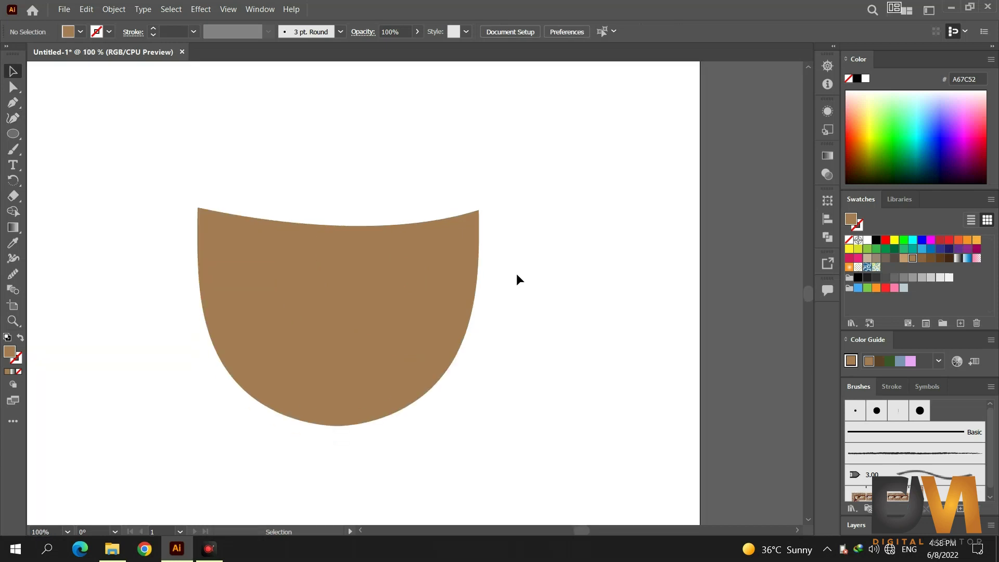
# - Draw a closed rectangular pen shape covering the left half of the cup
pyautogui.hotkey('ctrl', 'a')
pyautogui.click(13, 103)
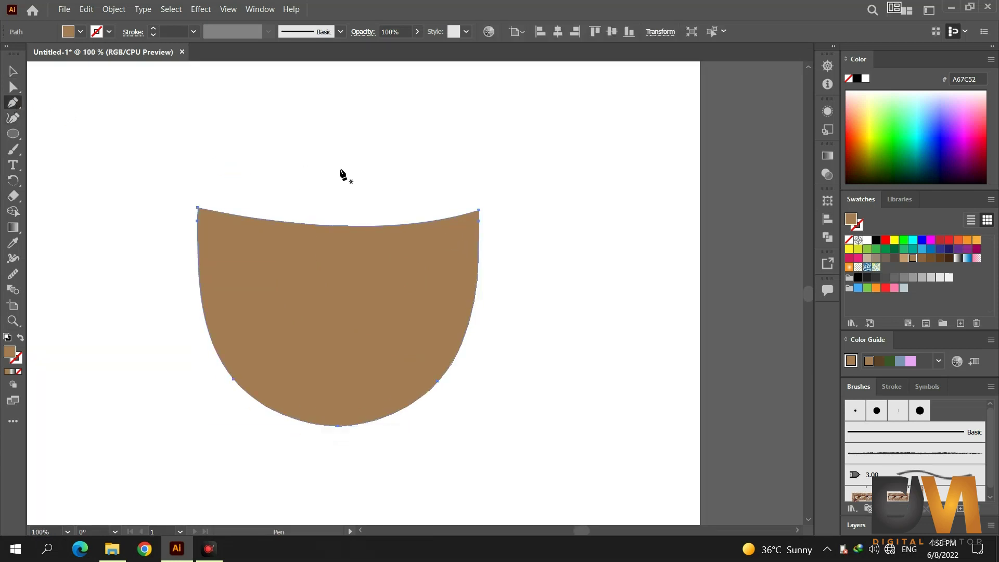
pyautogui.click(338, 164)
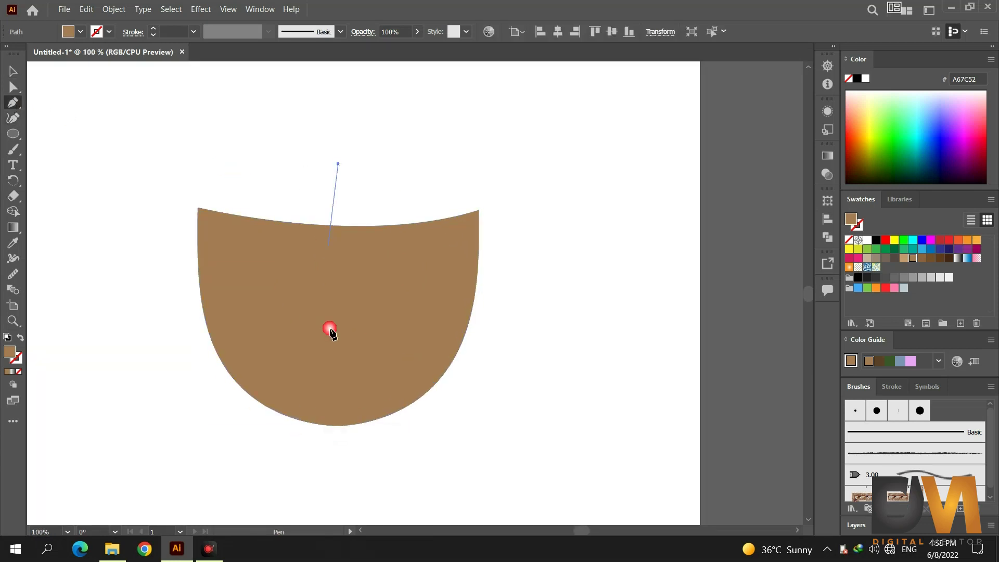
pyautogui.click(338, 446)
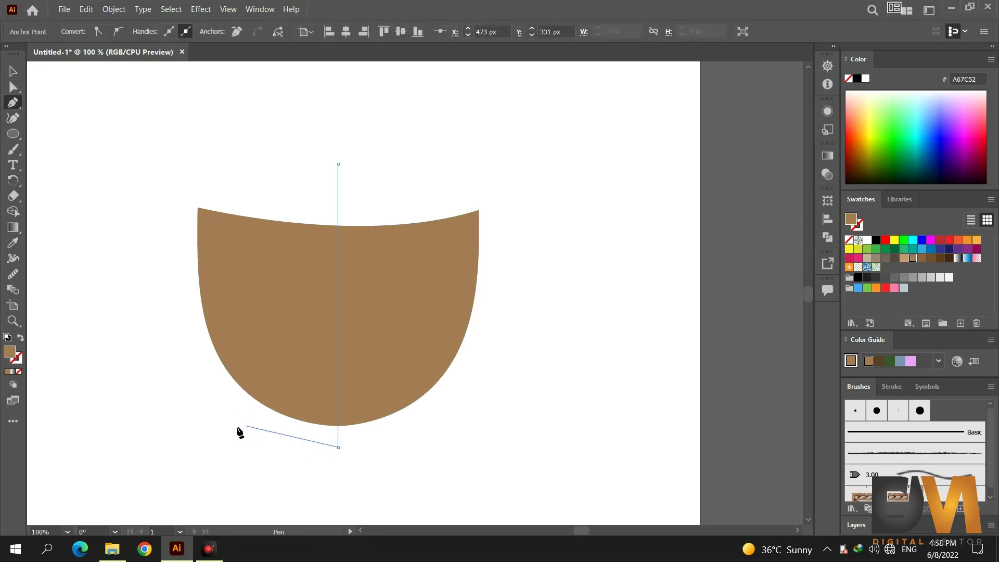
pyautogui.click(148, 447)
pyautogui.click(151, 152)
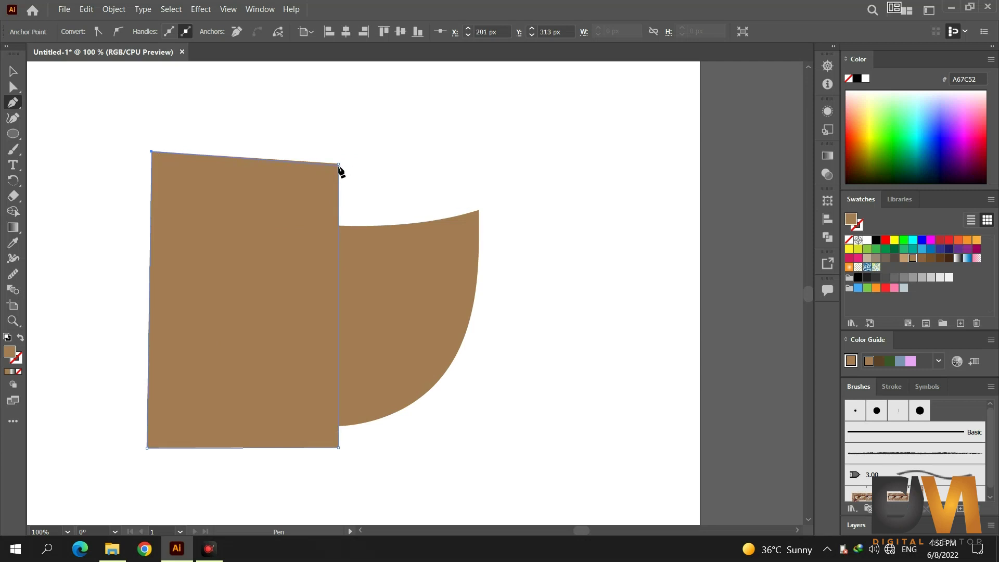
pyautogui.click(338, 164)
pyautogui.click(13, 71)
# - Delete the cup's left-half regions with Shape Builder, leaving only the right half
pyautogui.moveTo(166, 115); pyautogui.dragTo(413, 385)
pyautogui.click(13, 211)
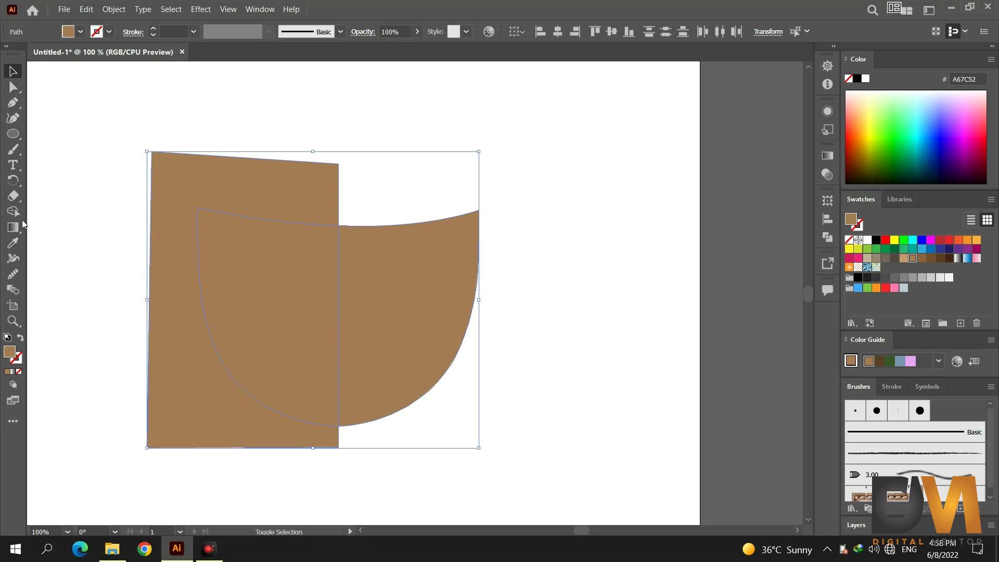
pyautogui.moveTo(222, 183); pyautogui.dragTo(251, 297)
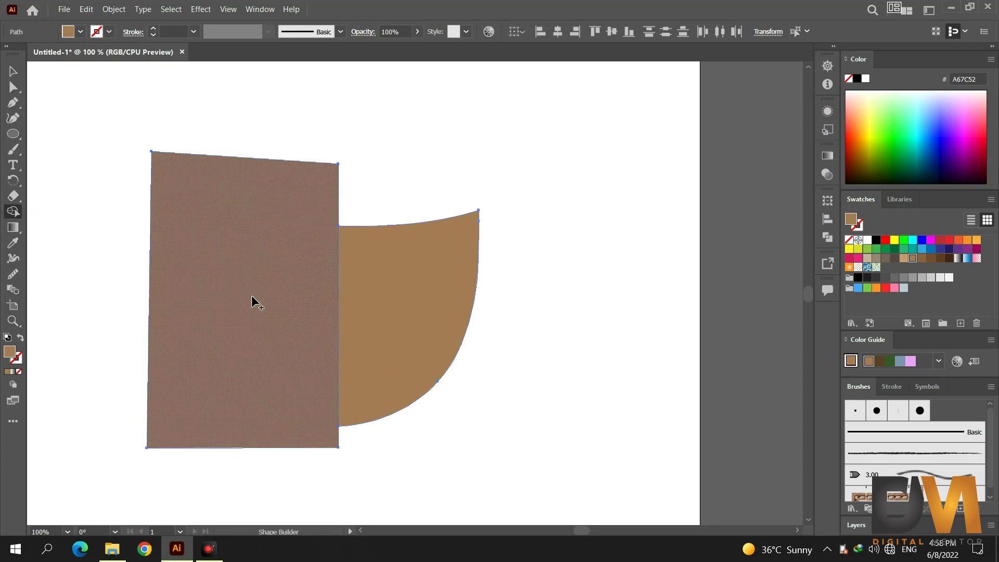
pyautogui.hotkey('ctrl', 'z')
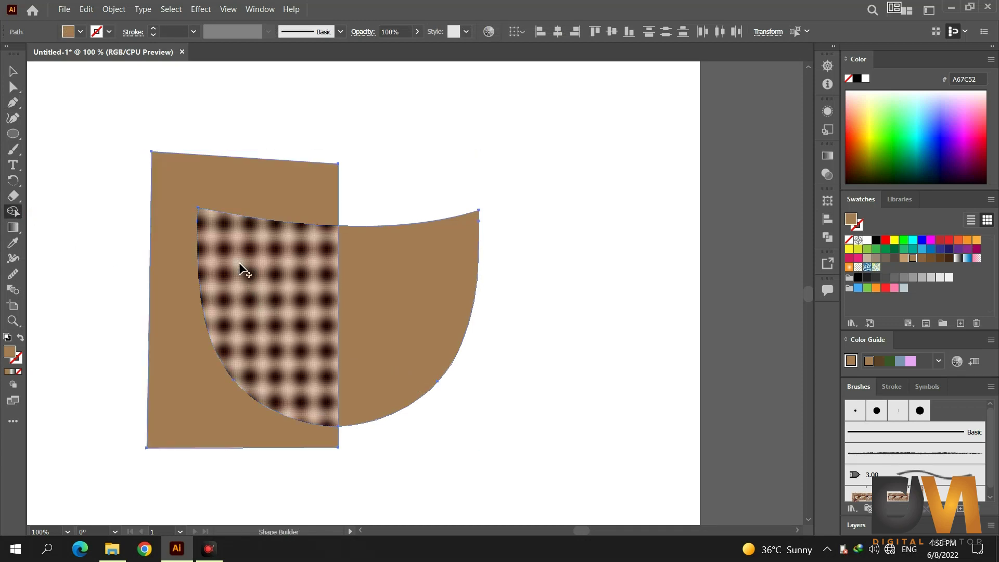
pyautogui.moveTo(257, 199); pyautogui.dragTo(261, 311)
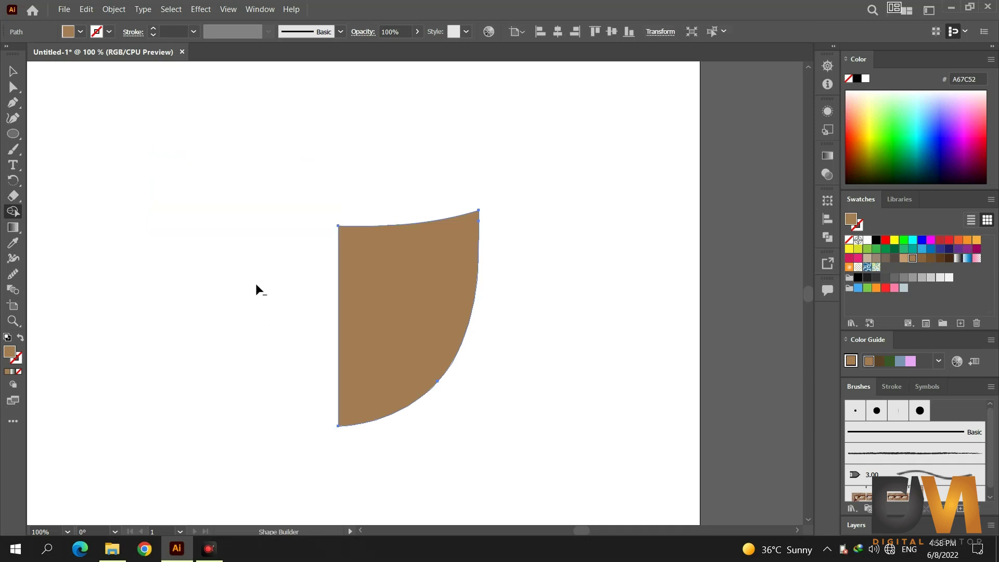
# - Reflect a vertical copy of the right half and move it left to meet the original
pyautogui.press('v')
pyautogui.rightClick(372, 290)
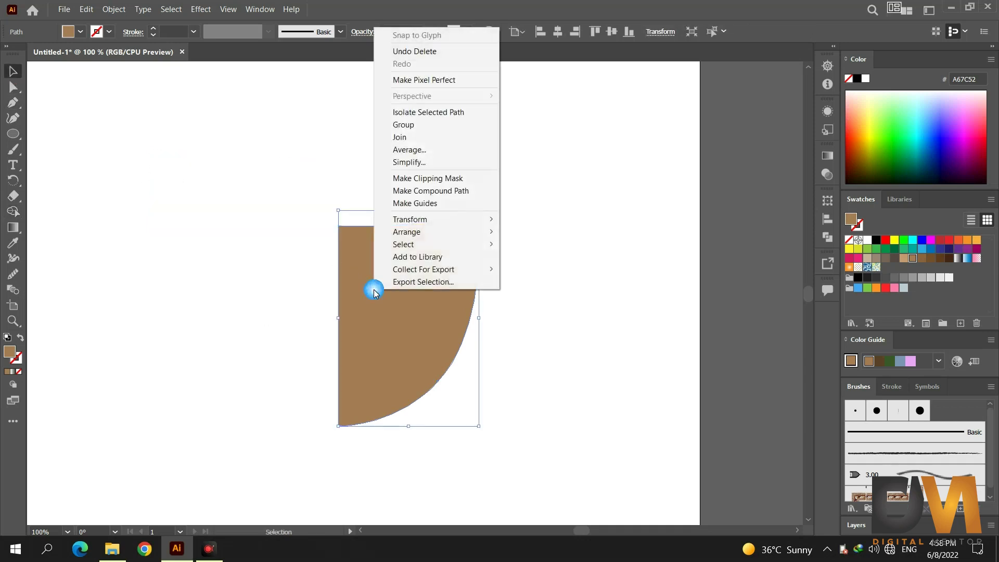
pyautogui.moveTo(426, 218)
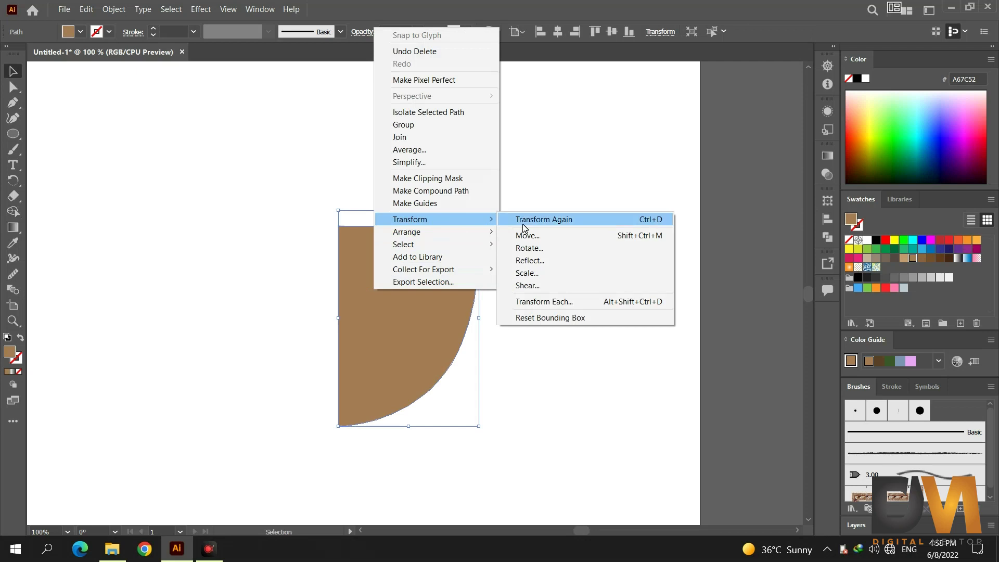
pyautogui.click(538, 259)
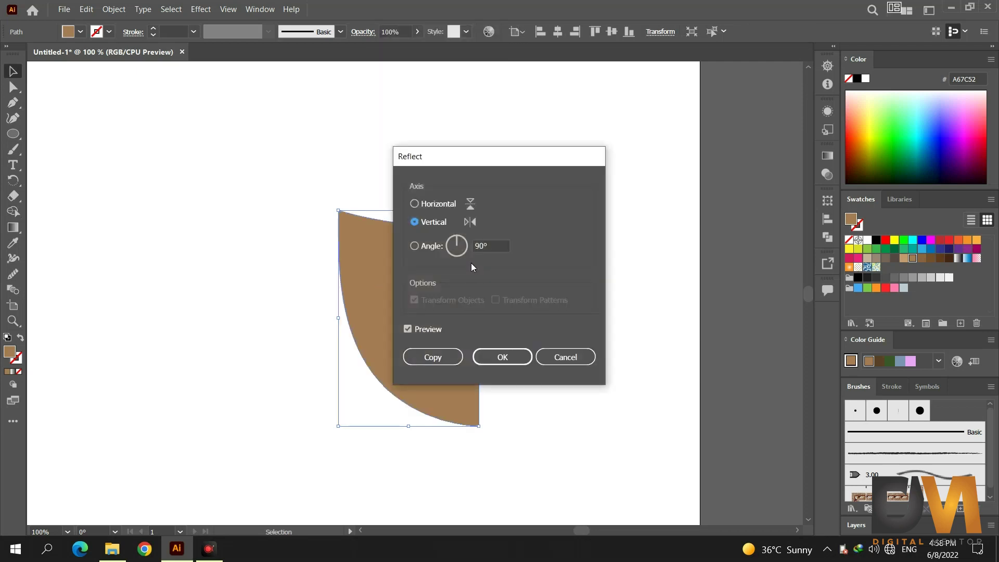
pyautogui.click(446, 356)
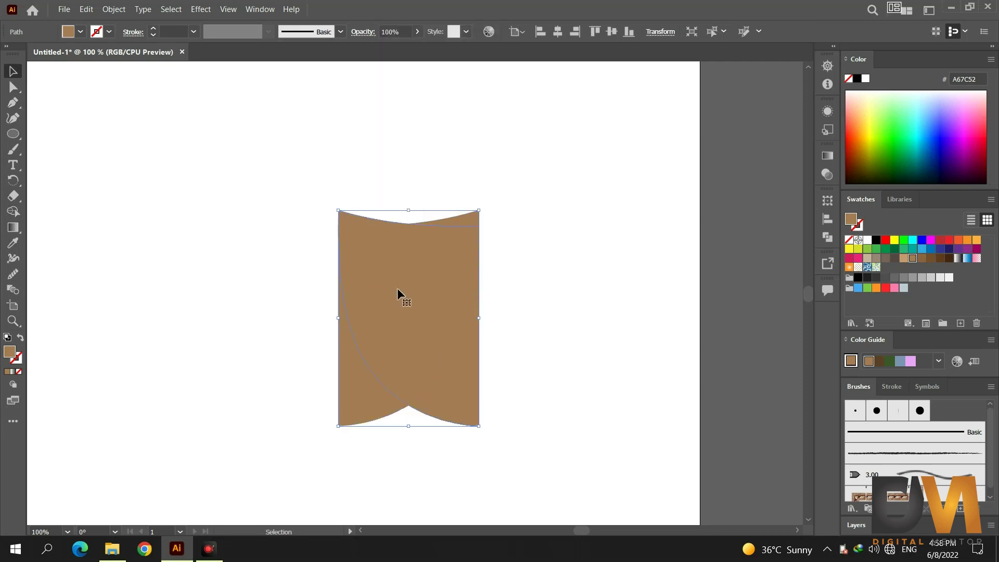
pyautogui.moveTo(412, 253); pyautogui.dragTo(272, 253)
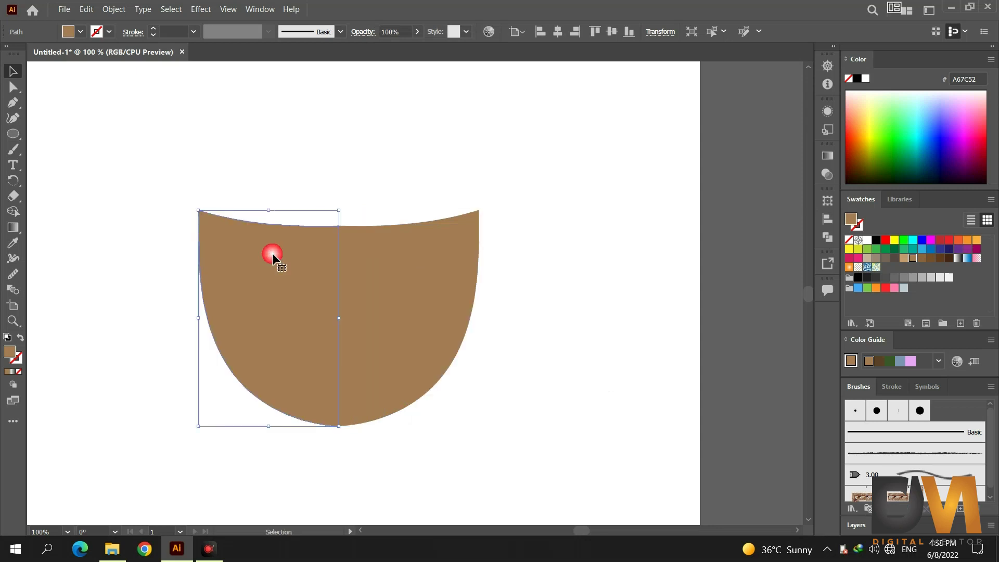
pyautogui.click(364, 140)
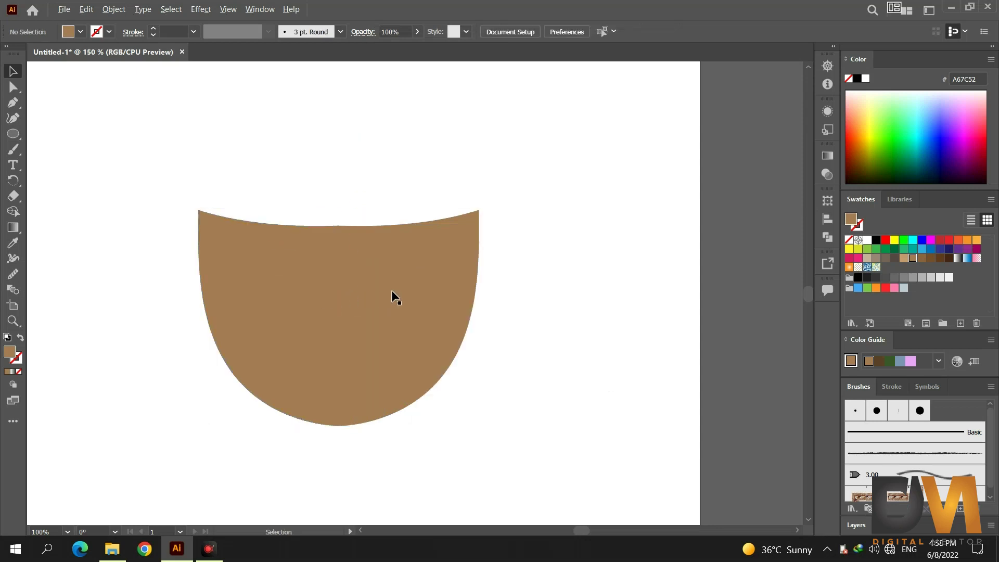
# - Nudge the left half of the cup slightly to the left
pyautogui.scroll(1, 391, 290)
pyautogui.click(238, 286)
pyautogui.press('Left')
pyautogui.click(342, 140)
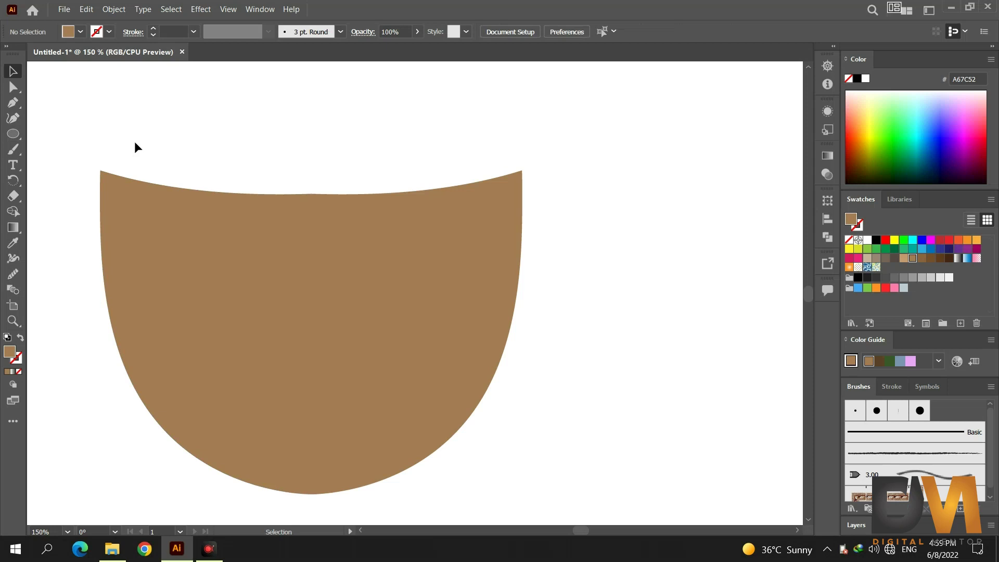
# - Select both halves and merge them into one shape with Shape Builder
pyautogui.moveTo(213, 219); pyautogui.dragTo(400, 333)
pyautogui.rightClick(396, 312)
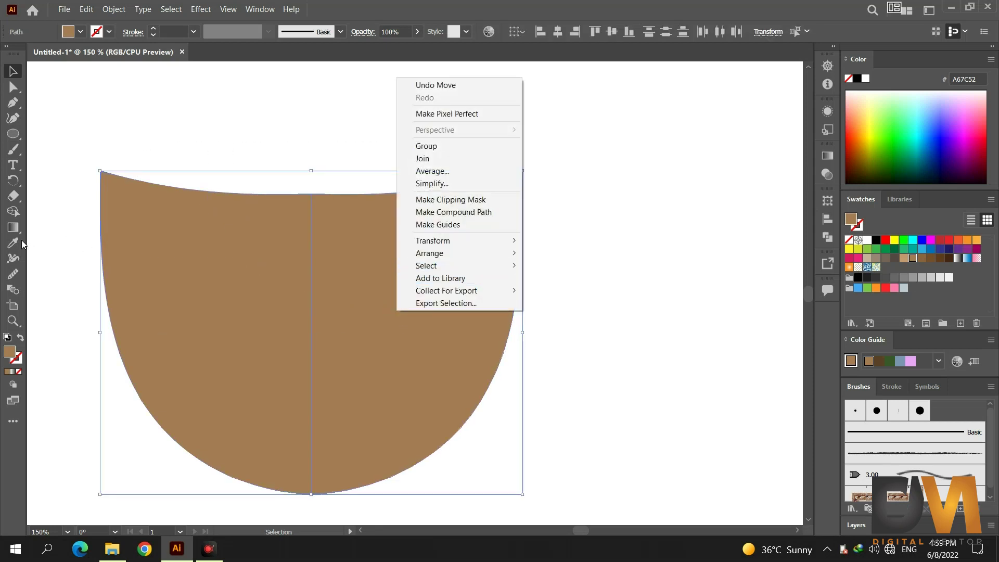
pyautogui.click(13, 212)
pyautogui.moveTo(379, 291); pyautogui.dragTo(237, 299)
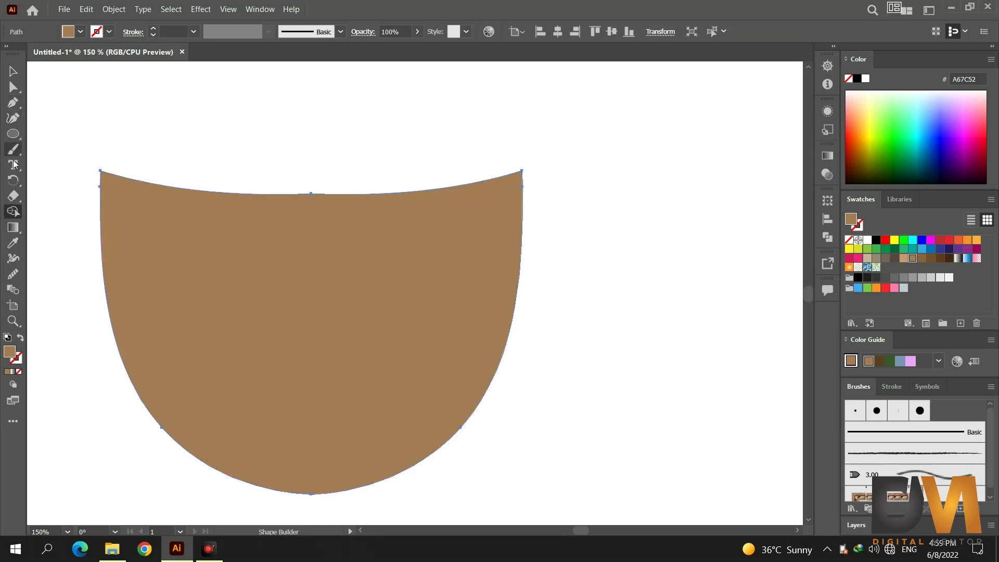
# - Smooth the kinks along the cup body's curved top edge with the Smooth tool
pyautogui.click(13, 274)
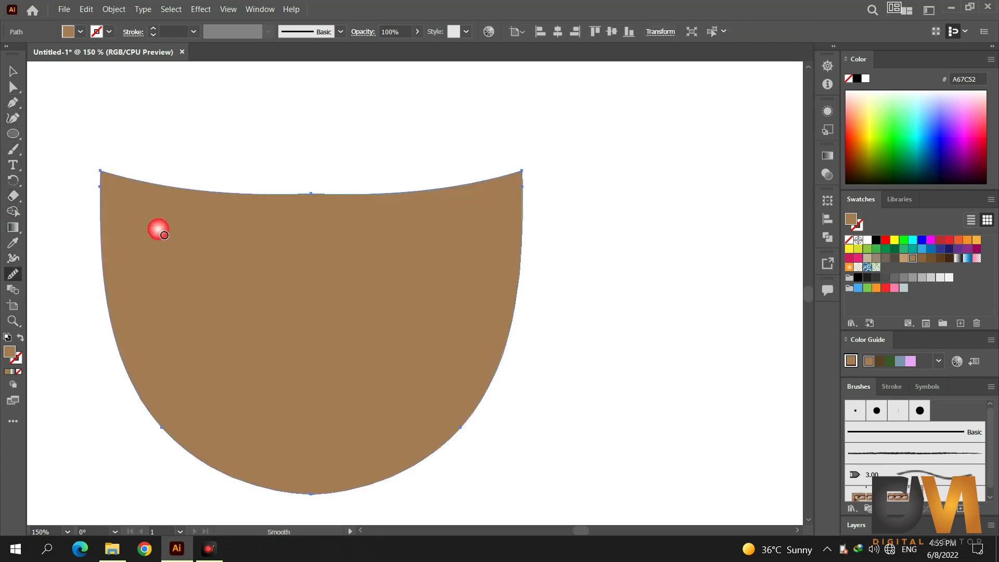
pyautogui.moveTo(355, 204); pyautogui.dragTo(366, 196)
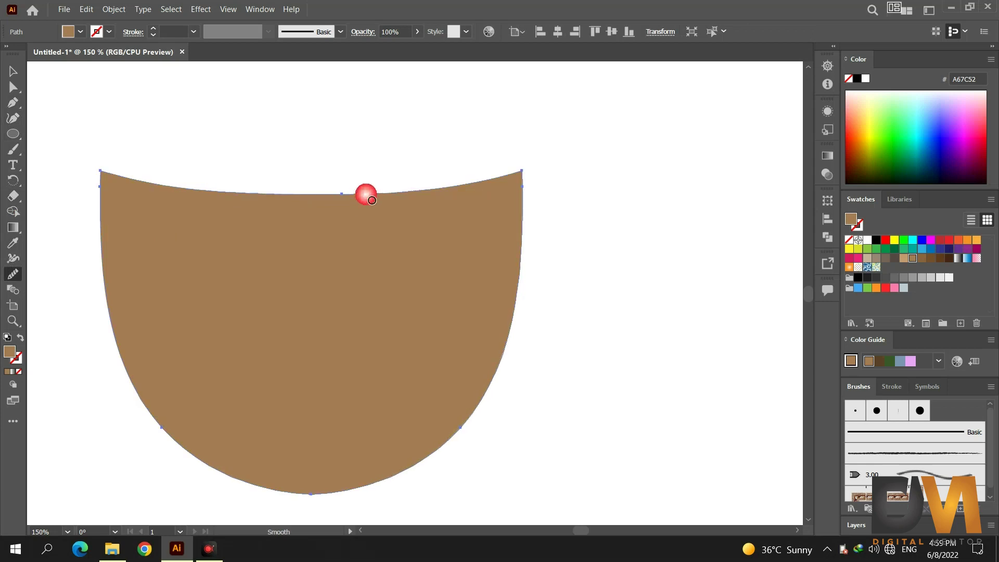
pyautogui.moveTo(280, 204); pyautogui.dragTo(274, 198)
pyautogui.click(13, 71)
pyautogui.click(244, 119)
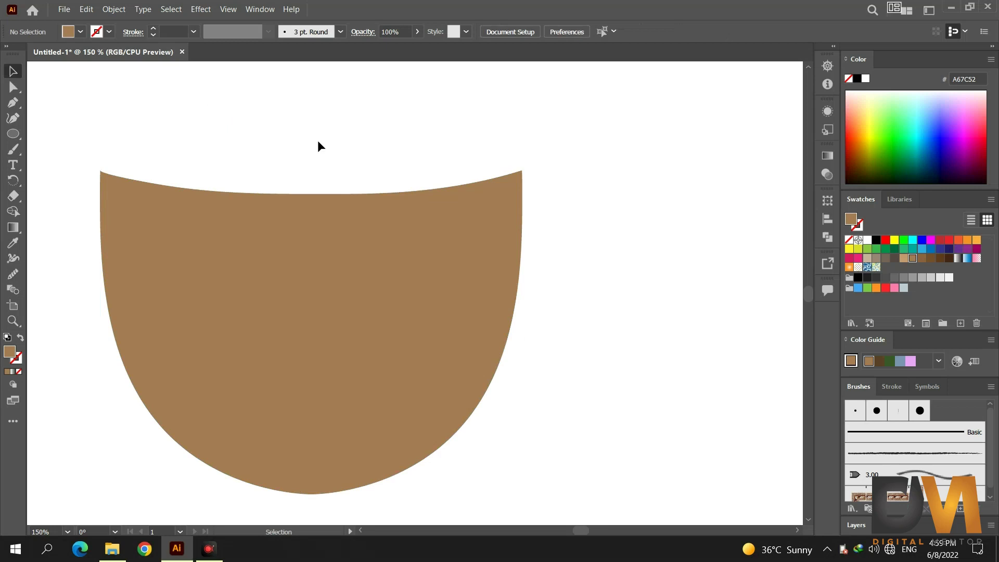
# - Start a new Pen path for the handle on the cup's right edge
pyautogui.scroll(-1, 318, 139)
pyautogui.scroll(2, 317, 140)
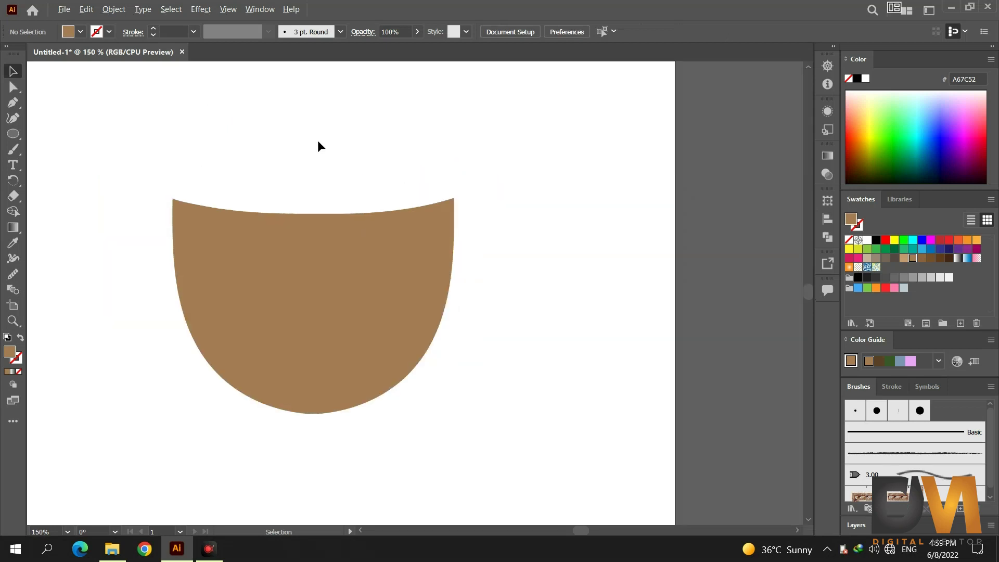
pyautogui.scroll(1, 317, 139)
pyautogui.scroll(1, 321, 149)
pyautogui.scroll(-1, 320, 148)
pyautogui.press('p')
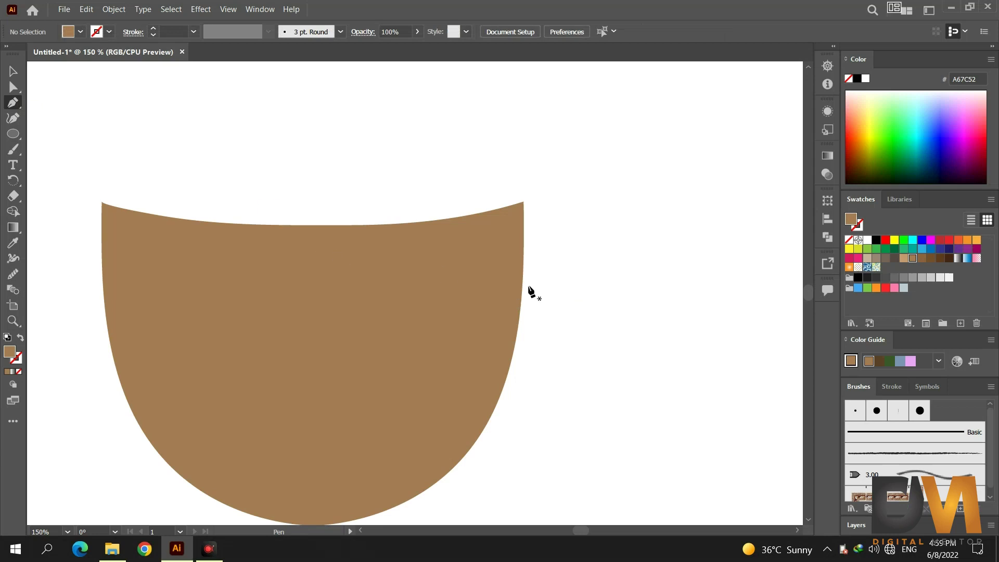
pyautogui.click(521, 300)
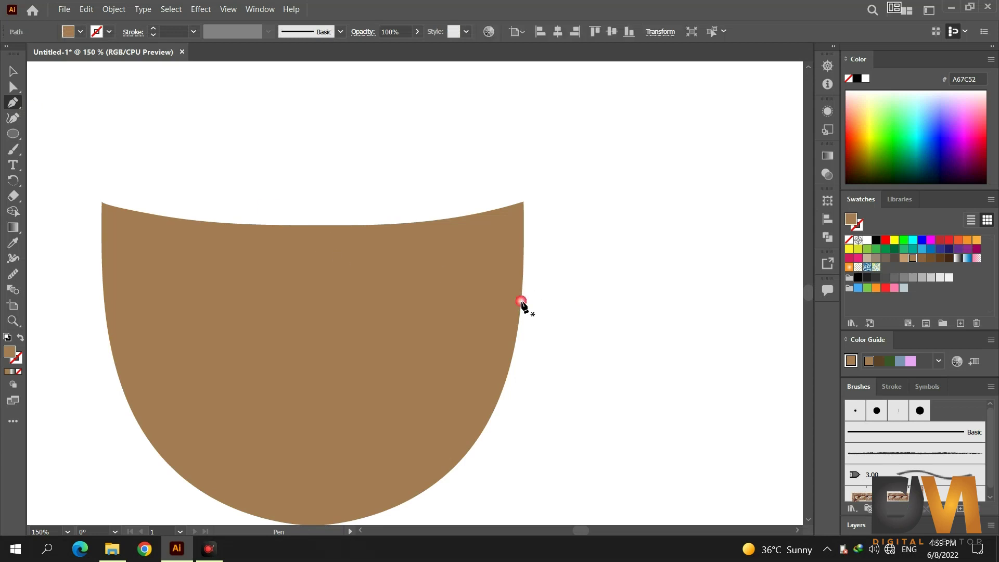
# - Draw a closed hook-shaped handle path extending from the cup's right side
pyautogui.click(564, 294)
pyautogui.moveTo(543, 380); pyautogui.dragTo(576, 163)
pyautogui.click(596, 250)
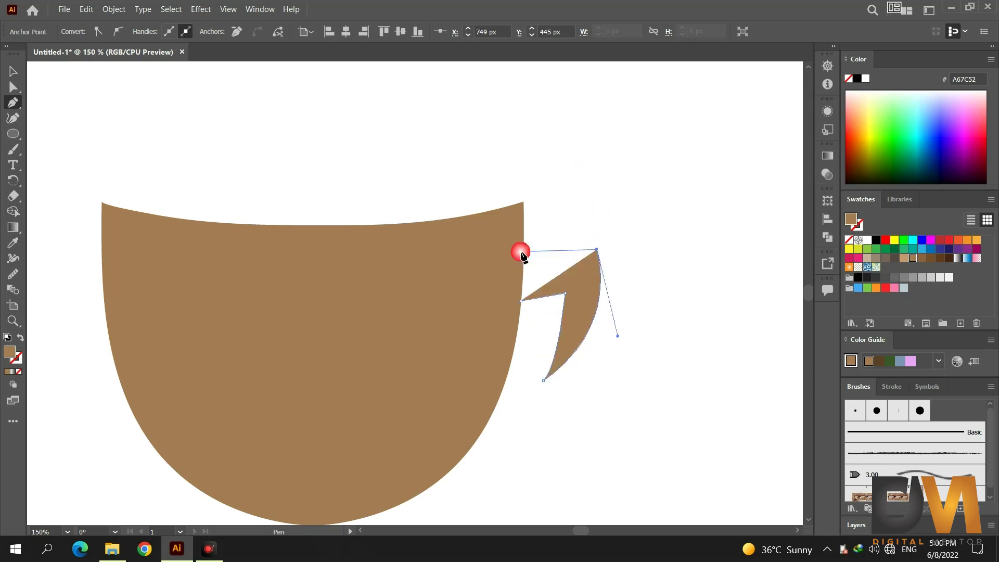
pyautogui.click(524, 266)
pyautogui.click(521, 300)
pyautogui.click(13, 71)
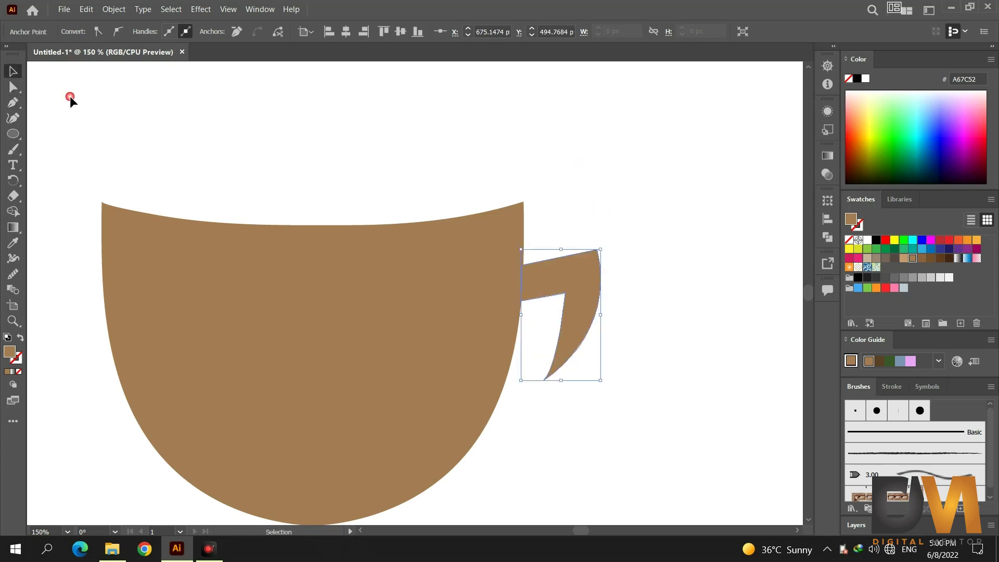
# - Enlarge the handle by dragging its corner handles up-right and down-left
pyautogui.click(269, 145)
pyautogui.click(582, 277)
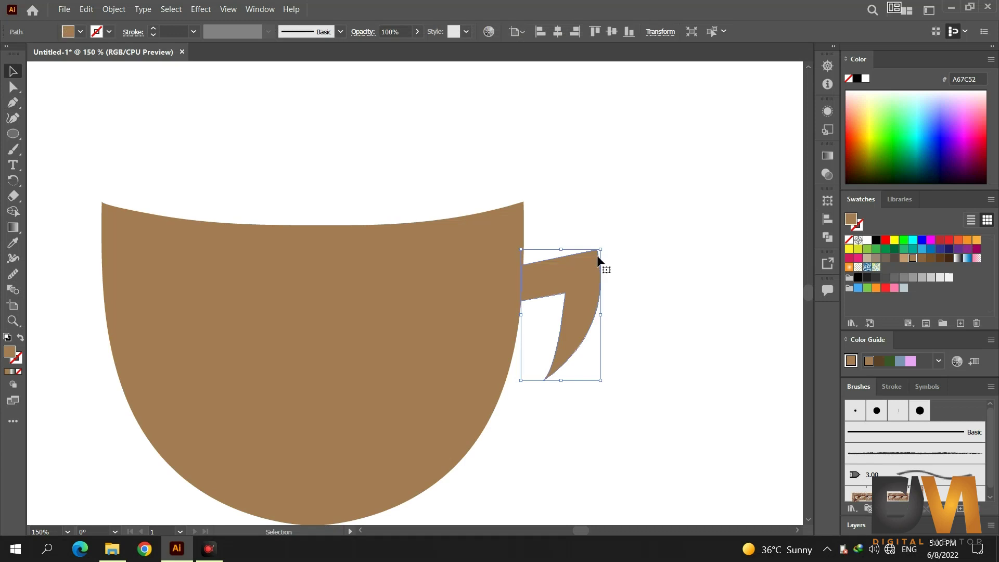
pyautogui.moveTo(606, 254); pyautogui.dragTo(620, 236)
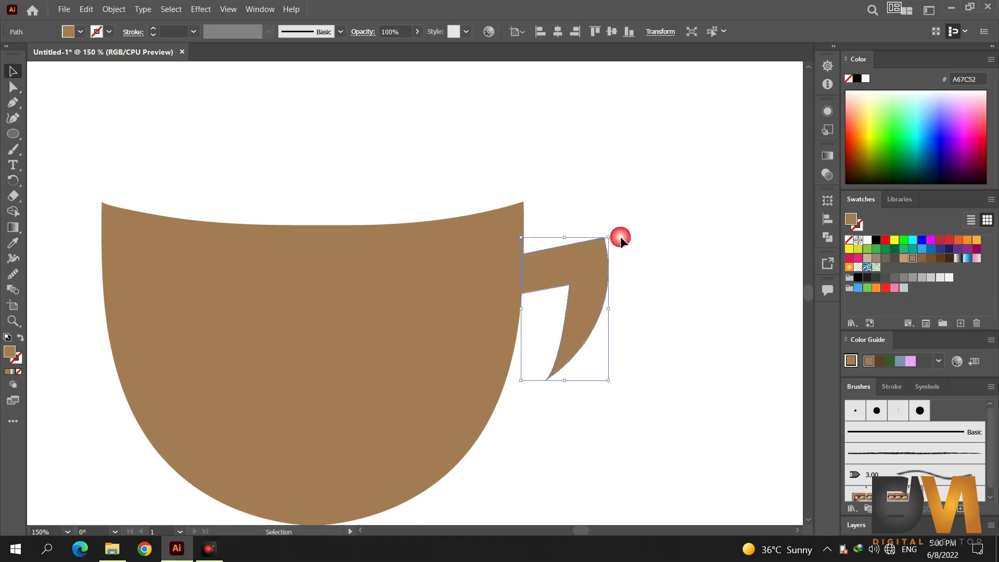
pyautogui.click(643, 225)
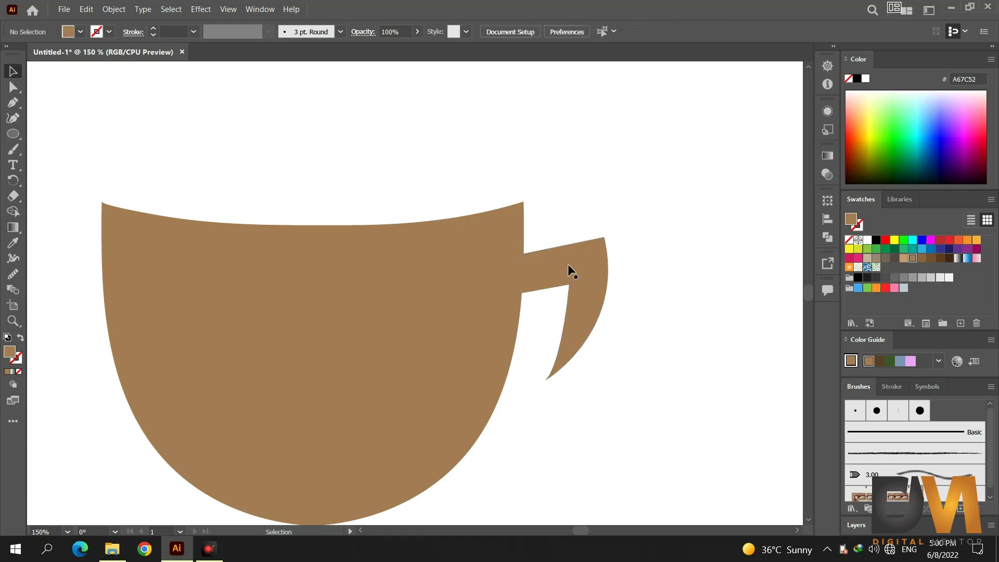
pyautogui.click(534, 288)
pyautogui.moveTo(528, 385); pyautogui.dragTo(515, 403)
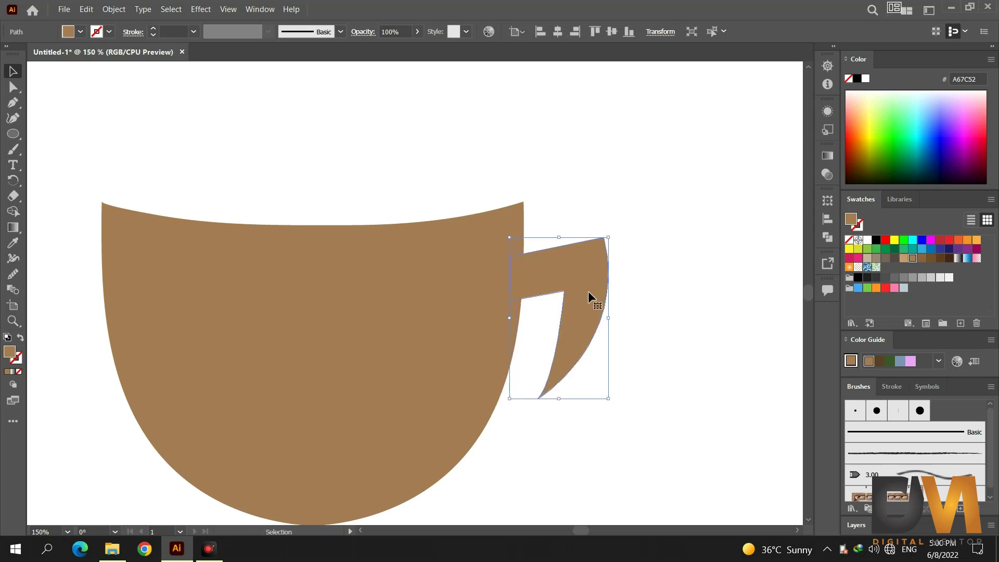
pyautogui.click(623, 207)
# - Merge the handle into the brown cup body with Shape Builder
pyautogui.moveTo(635, 182); pyautogui.dragTo(494, 350)
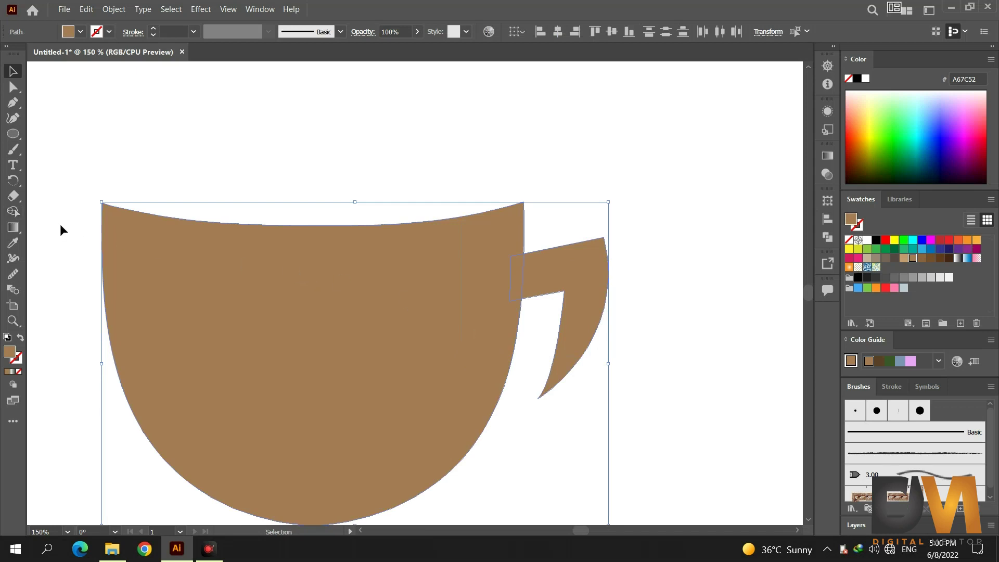
pyautogui.click(19, 213)
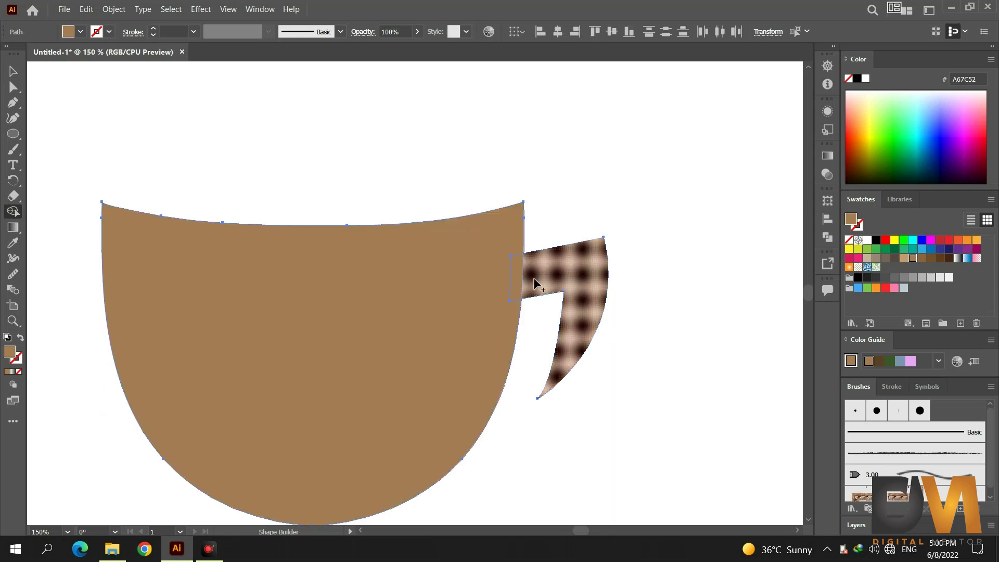
pyautogui.moveTo(520, 279); pyautogui.dragTo(494, 280)
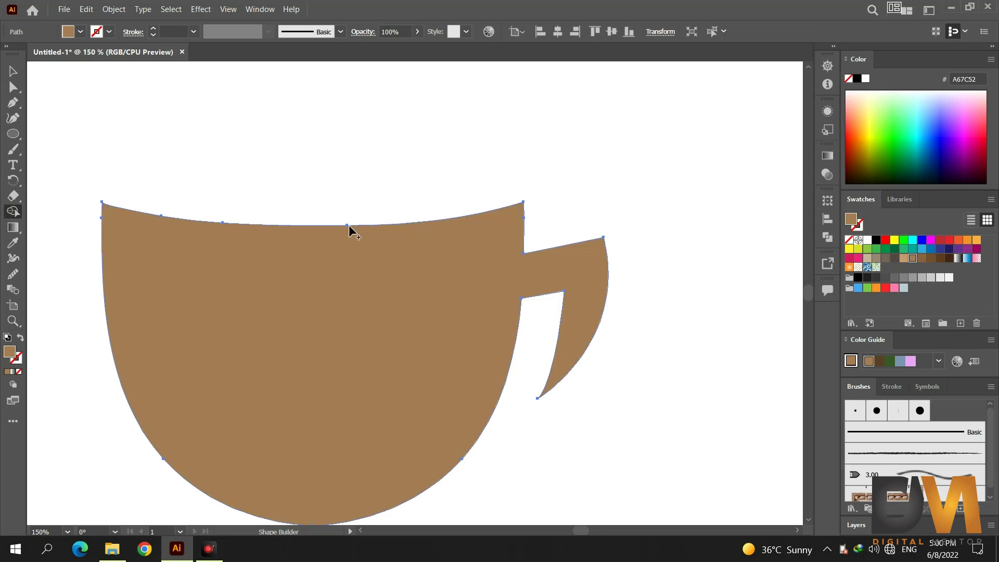
pyautogui.click(13, 72)
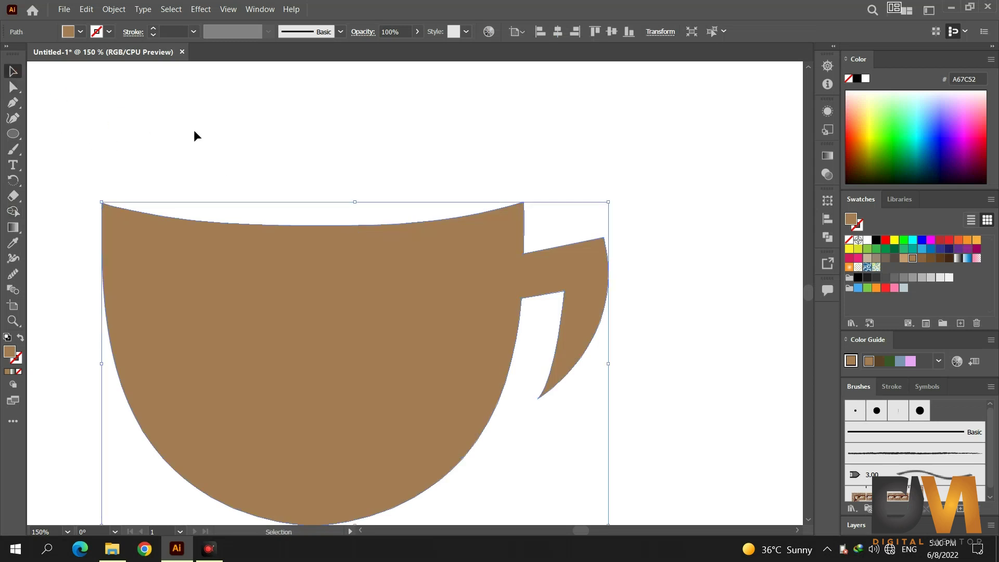
pyautogui.click(235, 132)
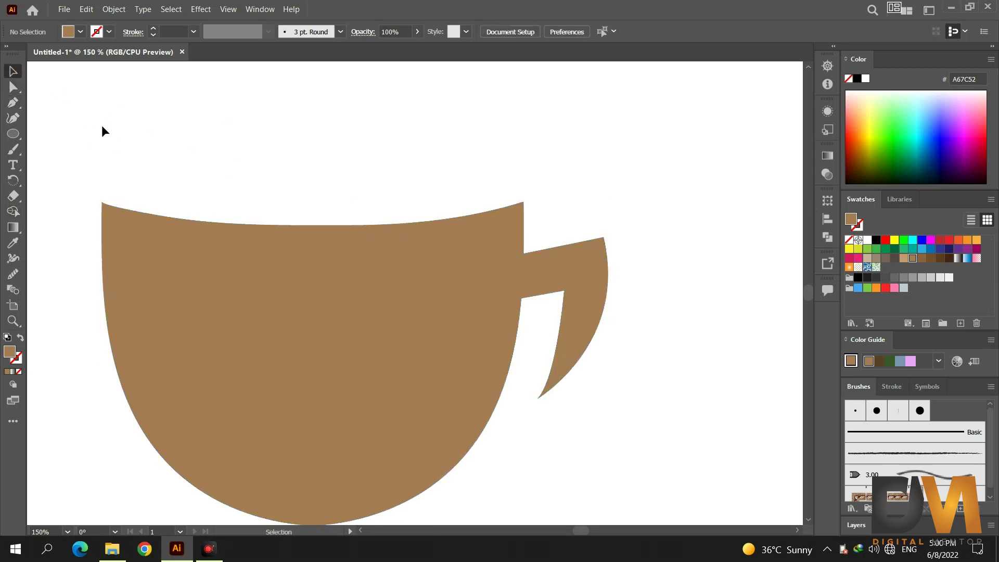
pyautogui.scroll(-2, 102, 125)
# - Draw a closed curved path just inside the cup's rim and sides
pyautogui.click(13, 103)
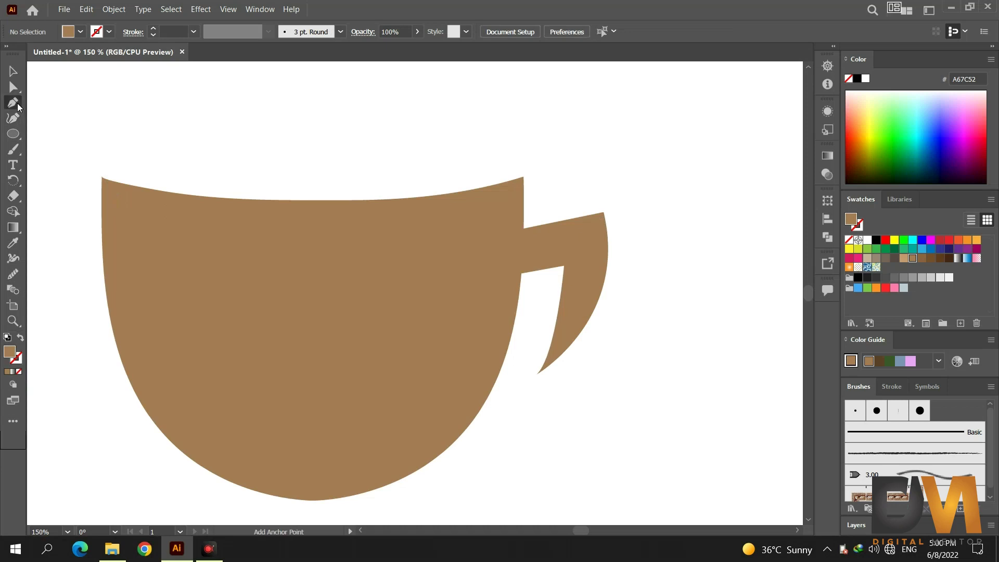
pyautogui.click(101, 178)
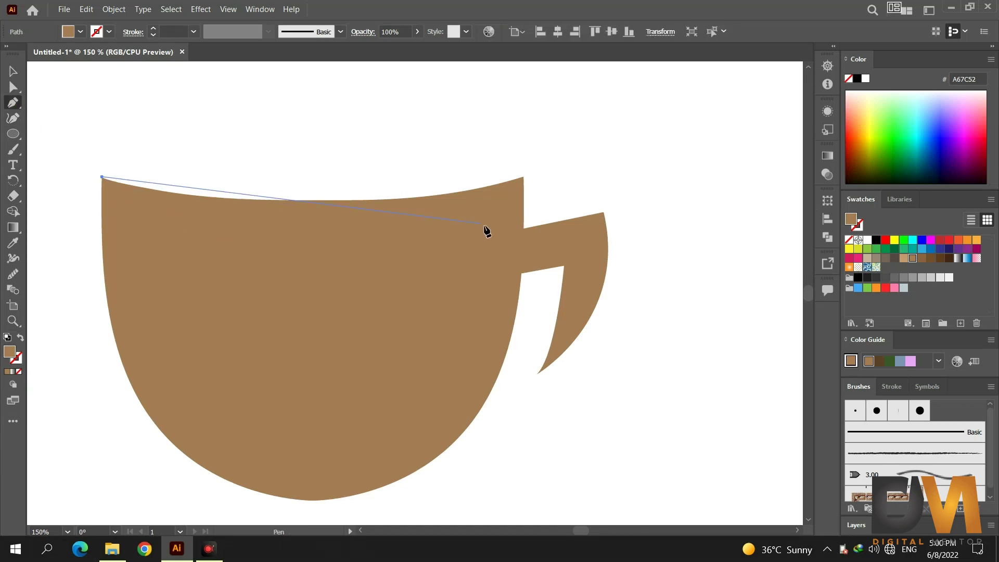
pyautogui.moveTo(484, 228); pyautogui.dragTo(800, 190)
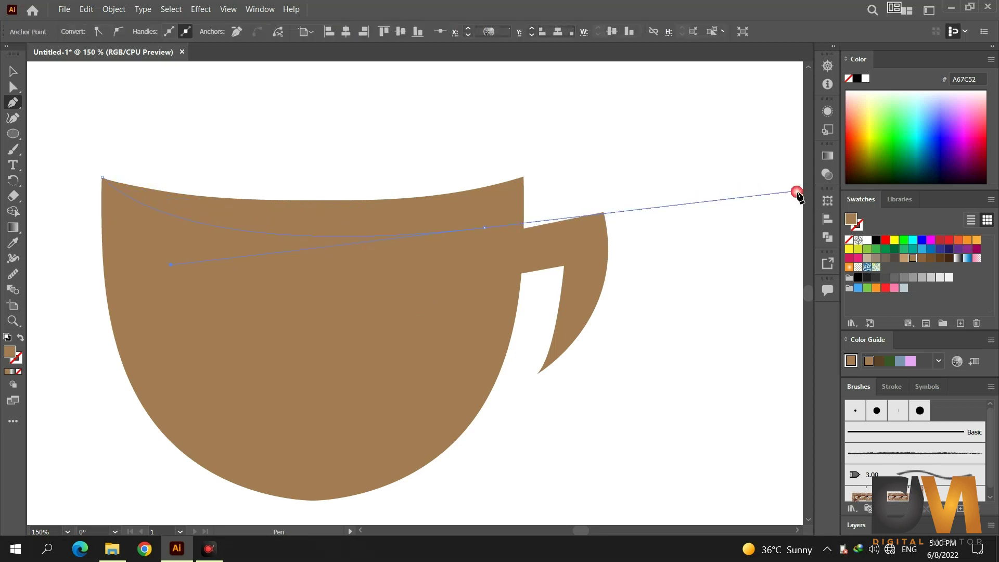
pyautogui.press('x')
pyautogui.click(484, 227)
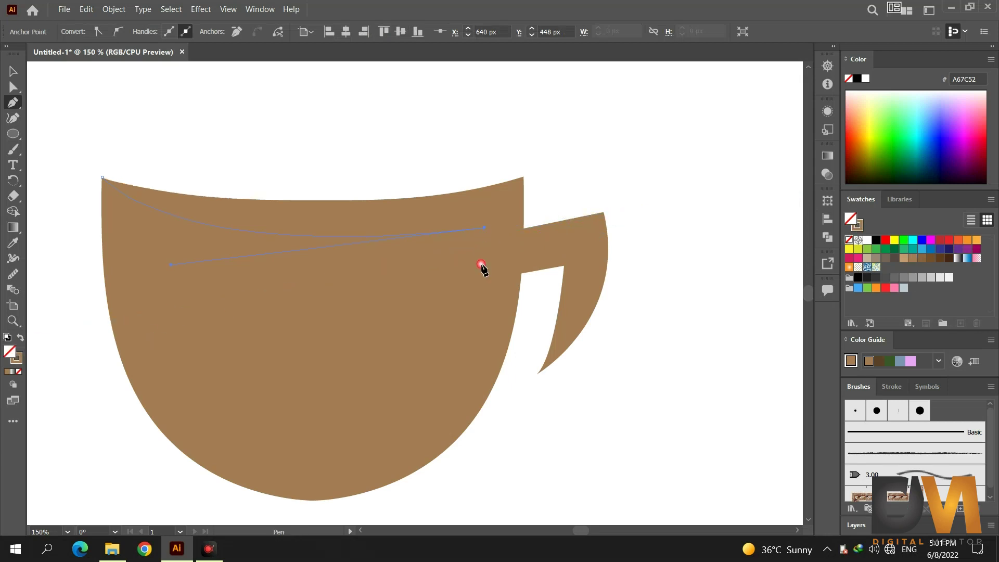
pyautogui.moveTo(360, 491); pyautogui.dragTo(361, 492)
pyautogui.click(424, 430)
pyautogui.moveTo(137, 358); pyautogui.dragTo(120, 355)
pyautogui.moveTo(214, 432); pyautogui.dragTo(48, 136)
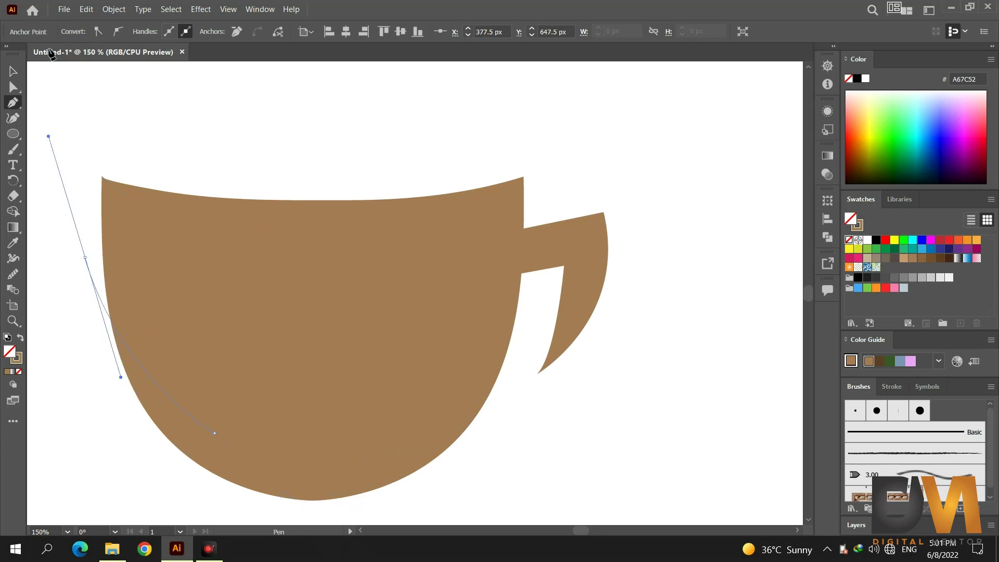
pyautogui.click(100, 177)
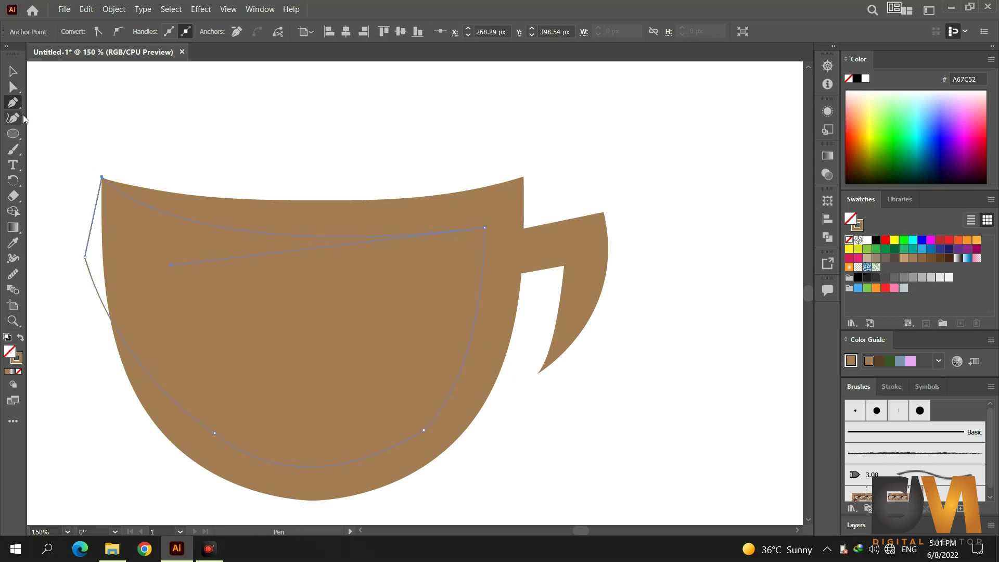
# - Fill the inner shape with green 39B54A and select it with the brown cup
pyautogui.click(27, 343)
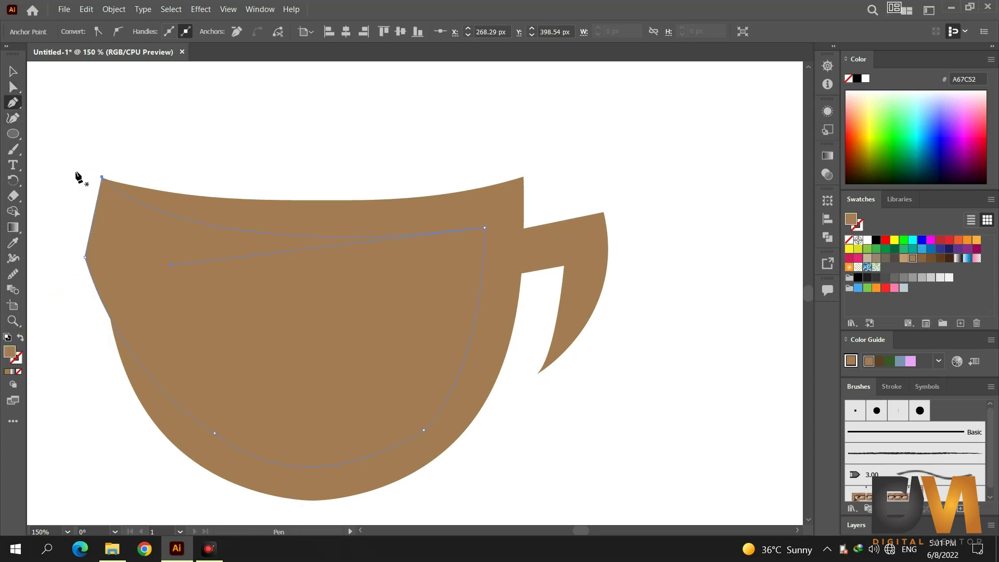
pyautogui.click(867, 240)
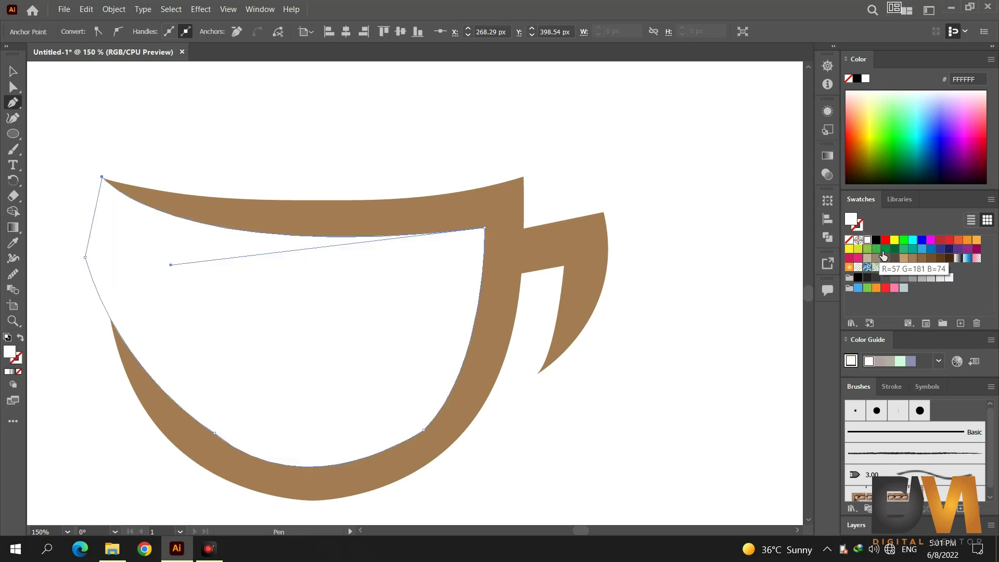
pyautogui.click(876, 249)
pyautogui.press('v')
pyautogui.moveTo(58, 117); pyautogui.dragTo(348, 388)
# - Cut the green inner regions out of the cup with Shape Builder, leaving the brown rim and wall
pyautogui.click(13, 211)
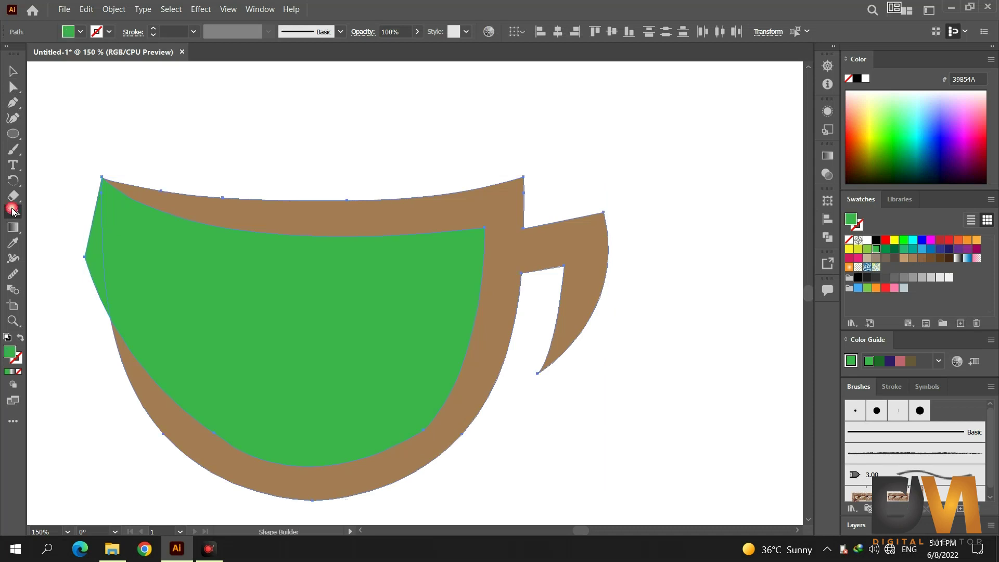
pyautogui.moveTo(205, 300)
pyautogui.mouseDown()
pyautogui.moveTo(27, 238)
pyautogui.moveTo(61, 237)
pyautogui.mouseUp()
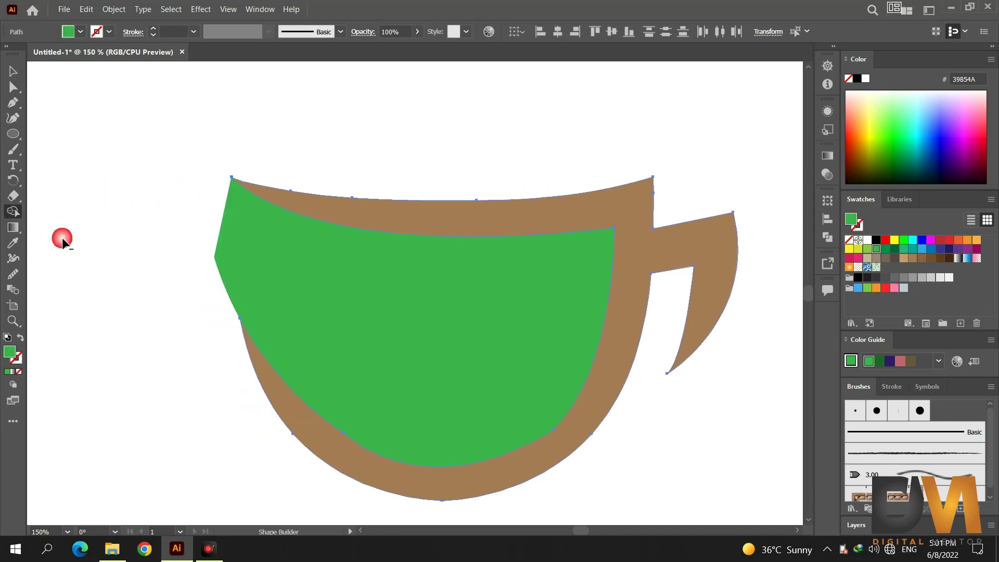
pyautogui.scroll(-1, 233, 251)
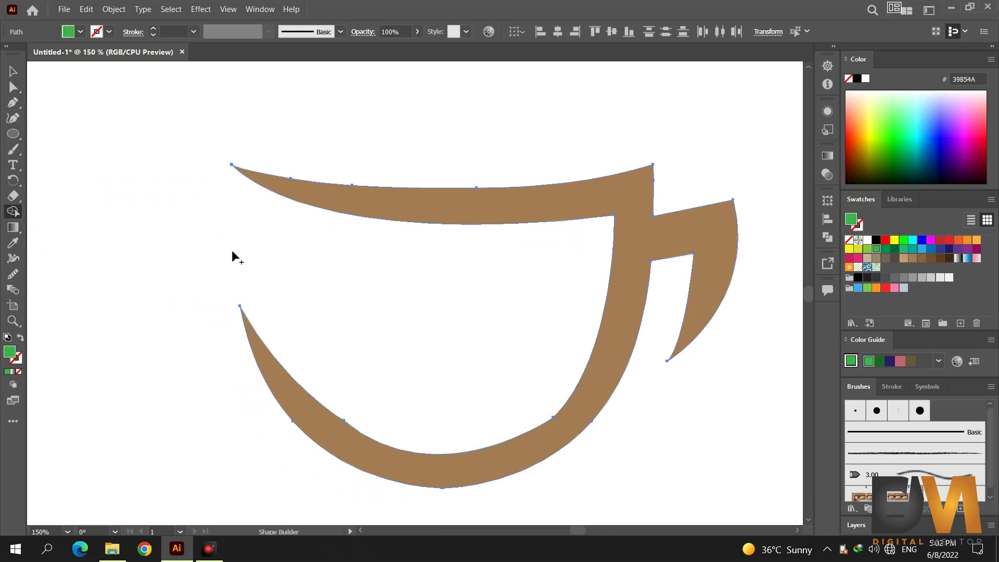
# - Smooth the cup's lower curve, deselect it, and zoom out to view the whole cup
pyautogui.click(13, 273)
pyautogui.moveTo(364, 437)
pyautogui.mouseDown()
pyautogui.moveTo(335, 418)
pyautogui.moveTo(365, 439)
pyautogui.moveTo(453, 464)
pyautogui.moveTo(551, 445)
pyautogui.moveTo(553, 427)
pyautogui.moveTo(607, 359)
pyautogui.mouseUp()
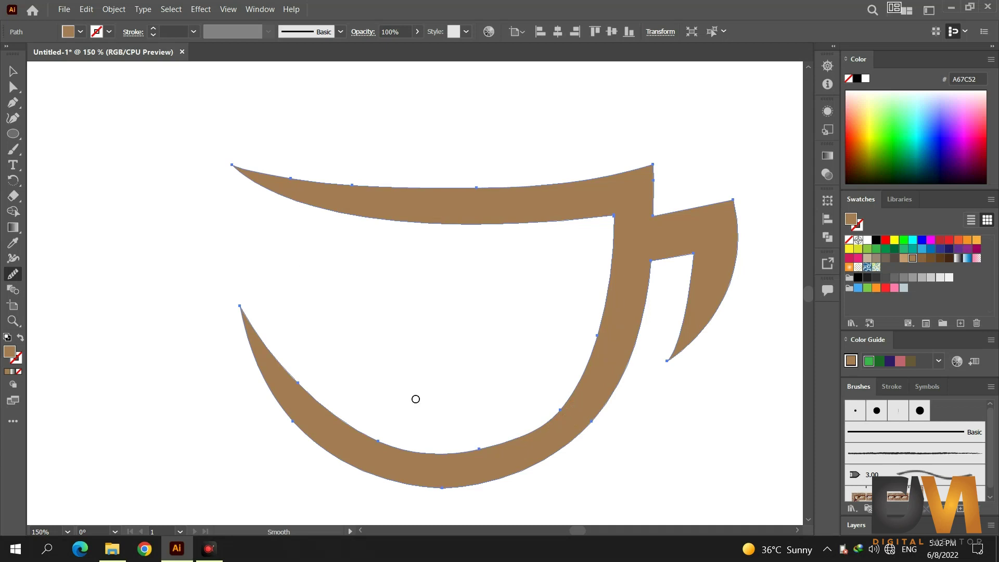
pyautogui.press('v')
pyautogui.click(164, 129)
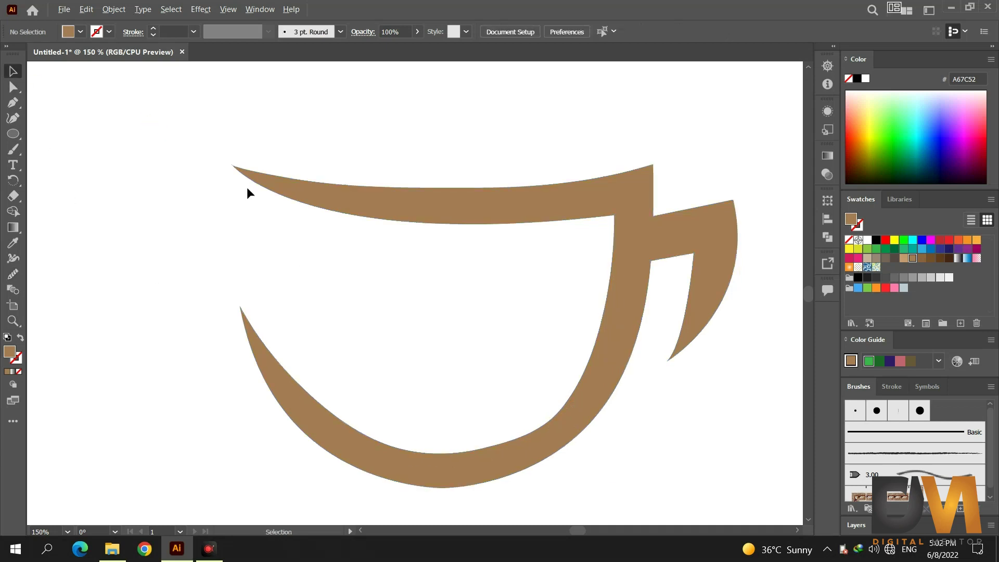
pyautogui.hotkey('ctrl', '-')
pyautogui.hotkey('ctrl', '-')
# - Draw a large 355 px brown circle to the right of the cup and copy it
pyautogui.scroll(1, 434, 355)
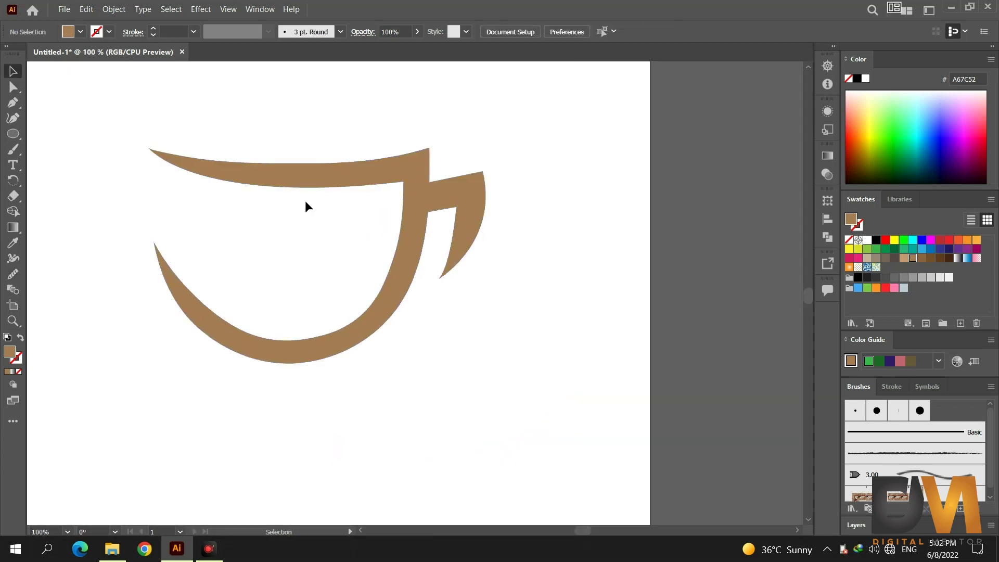
pyautogui.click(9, 133)
pyautogui.moveTo(538, 237); pyautogui.dragTo(774, 474)
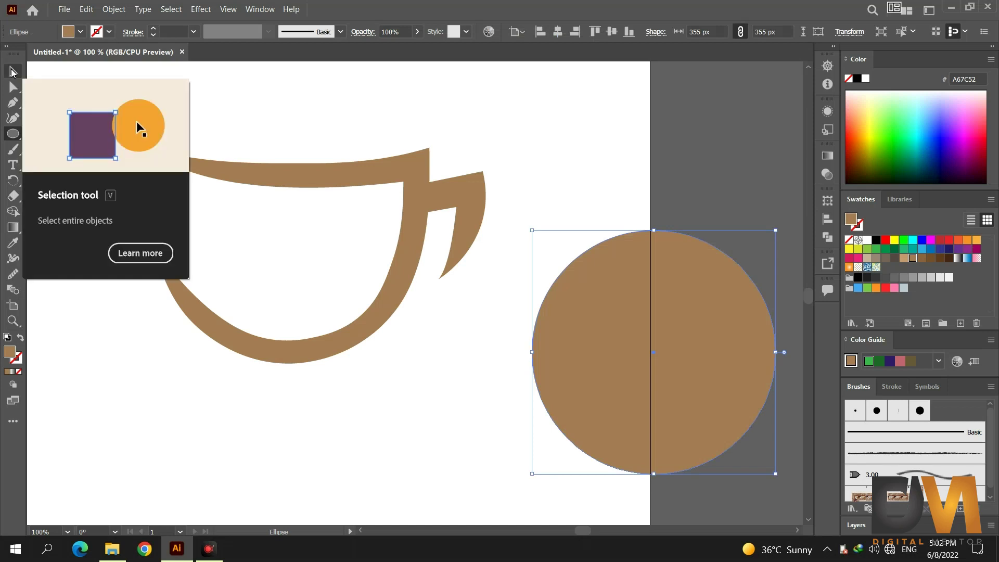
pyautogui.click(12, 71)
pyautogui.click(87, 11)
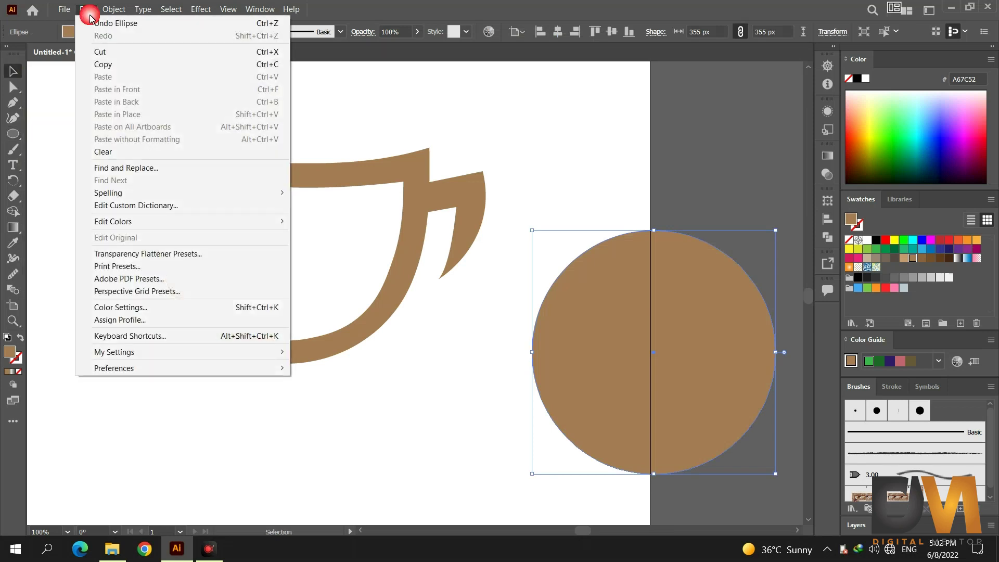
pyautogui.click(110, 64)
# - Paste the copy in front, shrink it toward the top, fill it yellow (FCEE21), and select both circles
pyautogui.click(86, 9)
pyautogui.click(138, 90)
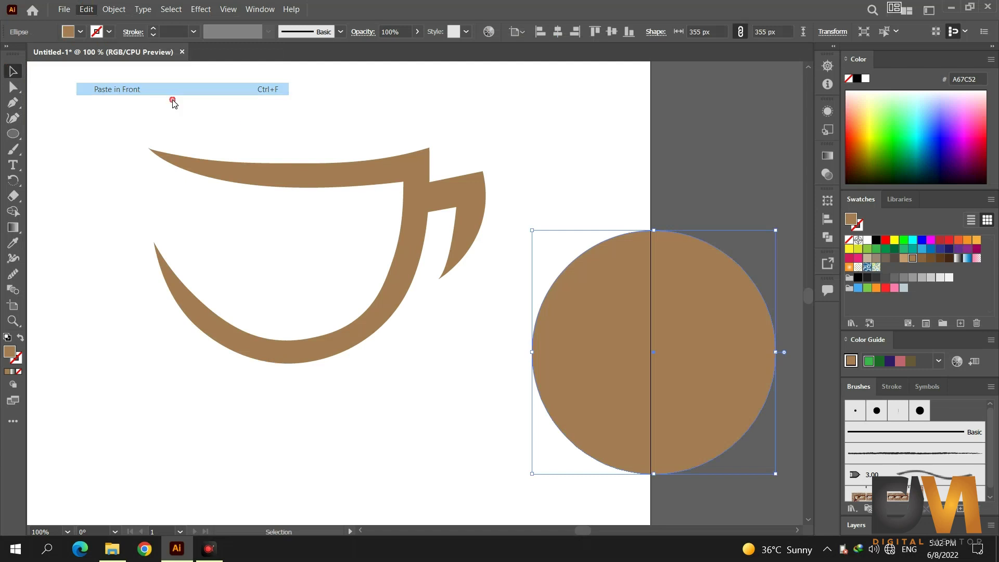
pyautogui.moveTo(661, 479); pyautogui.dragTo(658, 430)
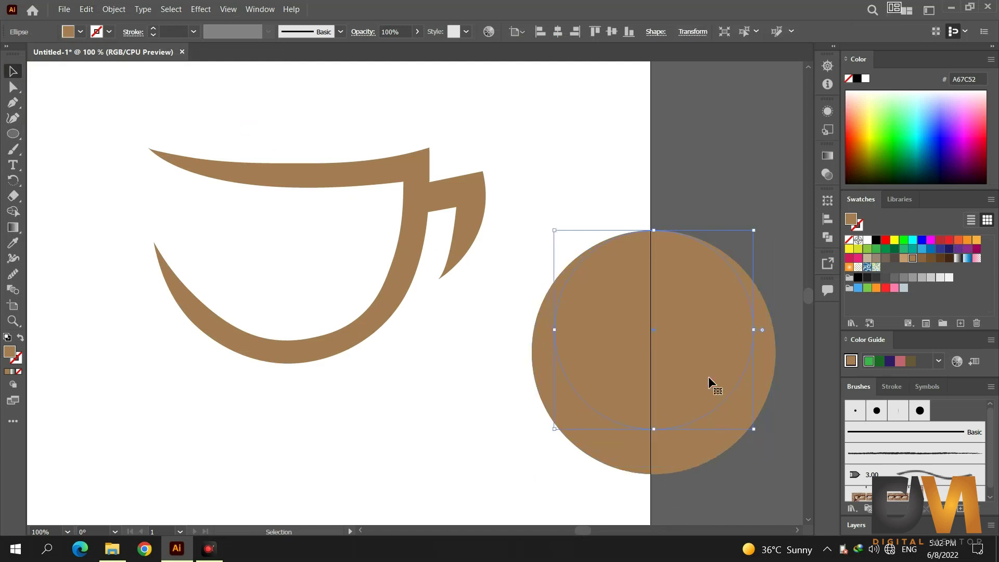
pyautogui.click(849, 249)
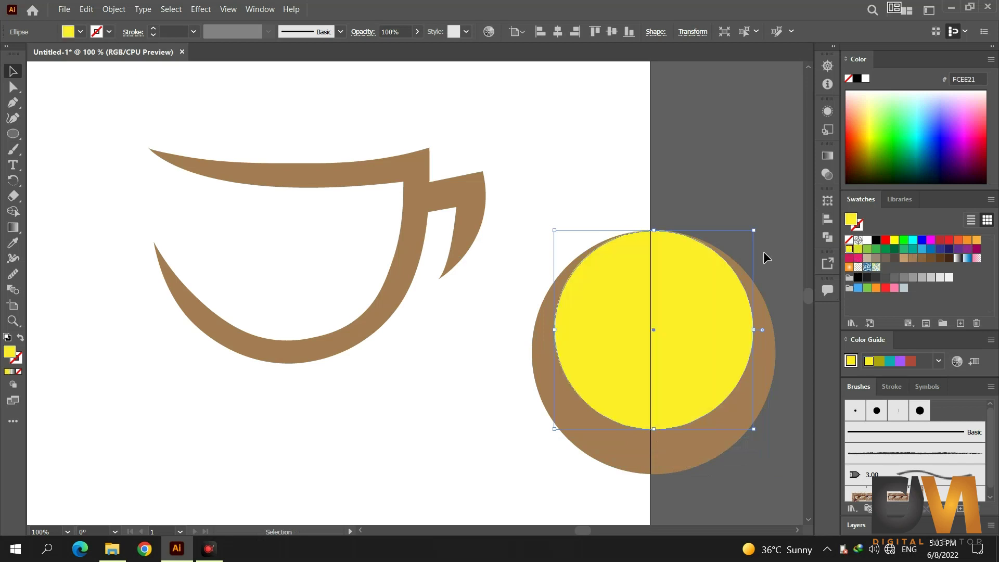
pyautogui.moveTo(659, 234); pyautogui.dragTo(658, 222)
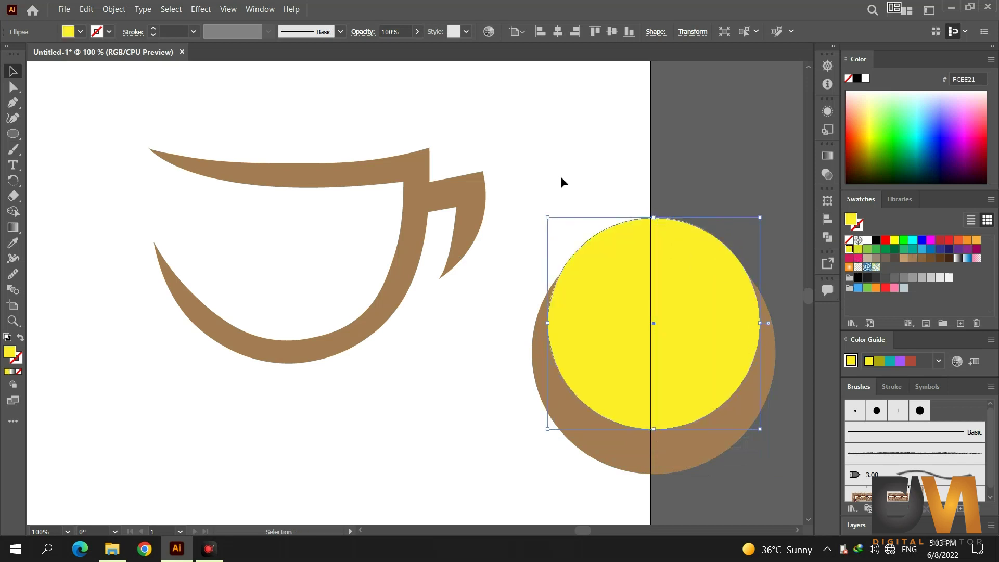
pyautogui.moveTo(540, 178); pyautogui.dragTo(609, 429)
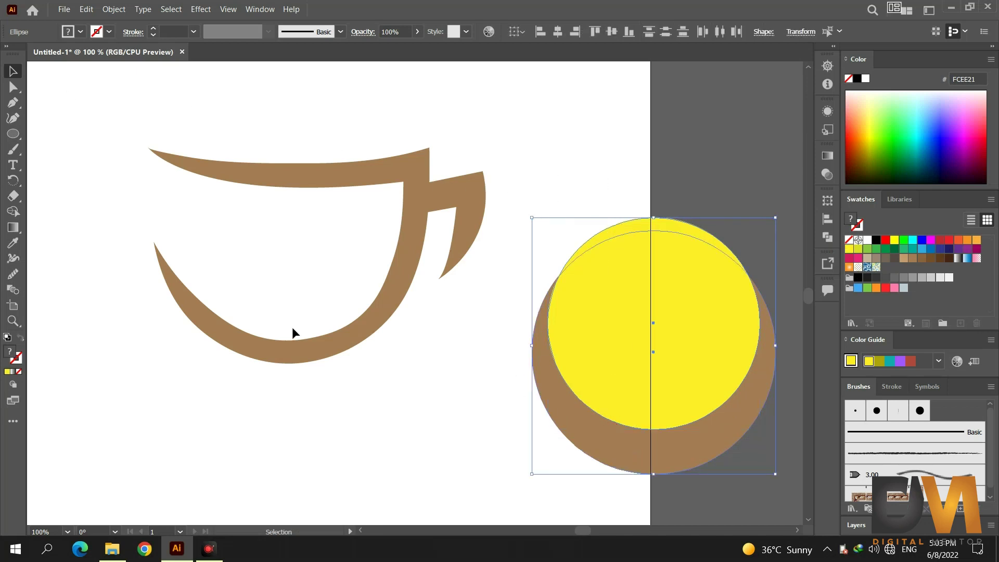
# - Delete the yellow areas with Shape Builder, leaving a brown crescent
pyautogui.hotkey('shift', 'm')
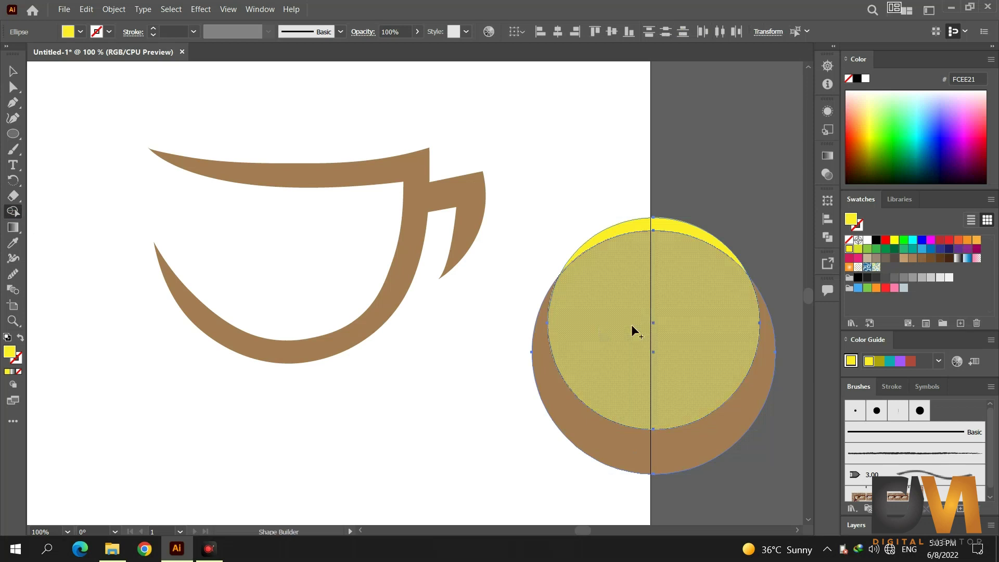
pyautogui.moveTo(629, 246); pyautogui.dragTo(626, 199)
pyautogui.click(13, 72)
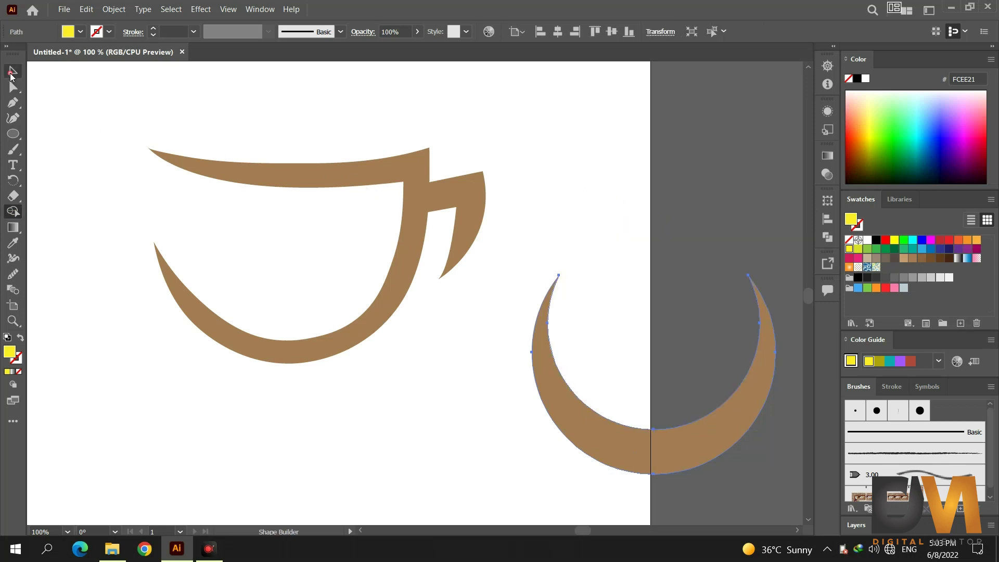
# - Move the crescent under the cup, then flatten and narrow it into a thin saucer
pyautogui.moveTo(579, 448); pyautogui.dragTo(219, 444)
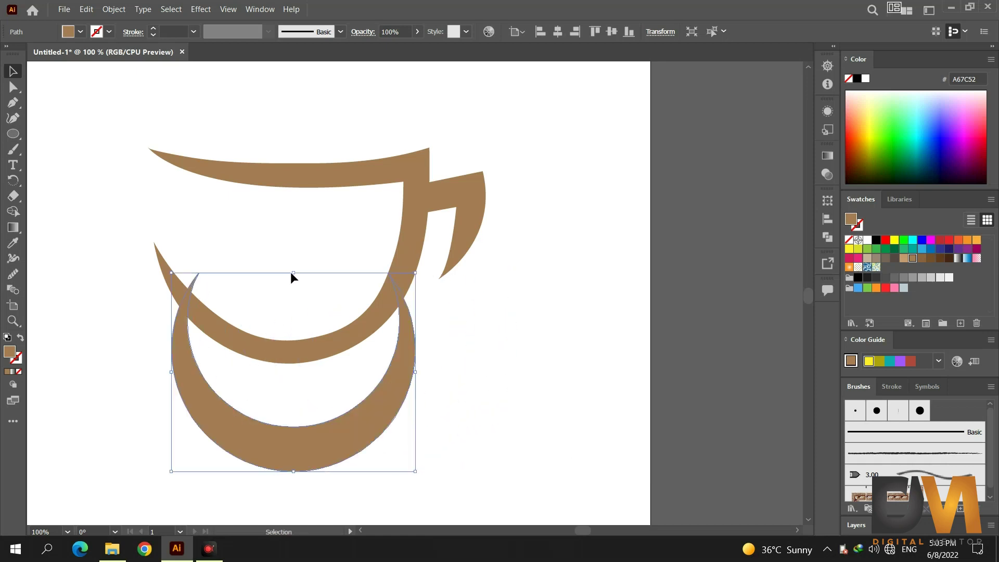
pyautogui.moveTo(293, 273); pyautogui.dragTo(293, 432)
pyautogui.moveTo(309, 465); pyautogui.dragTo(289, 372)
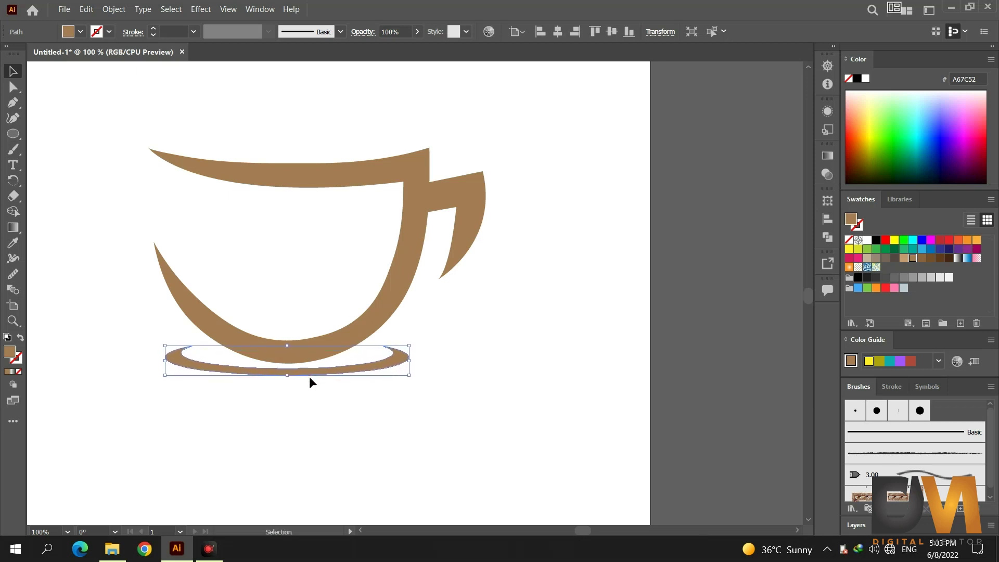
pyautogui.moveTo(411, 360); pyautogui.dragTo(406, 361)
pyautogui.moveTo(171, 359); pyautogui.dragTo(181, 365)
pyautogui.click(303, 379)
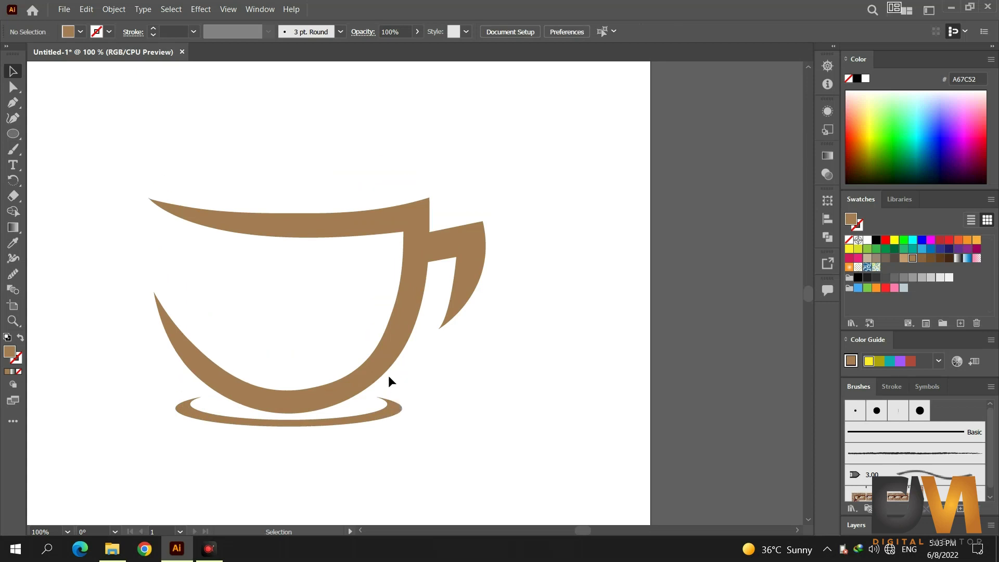
# - Draw a closed, curving steam wisp above the cup with the Pen tool
pyautogui.click(212, 129)
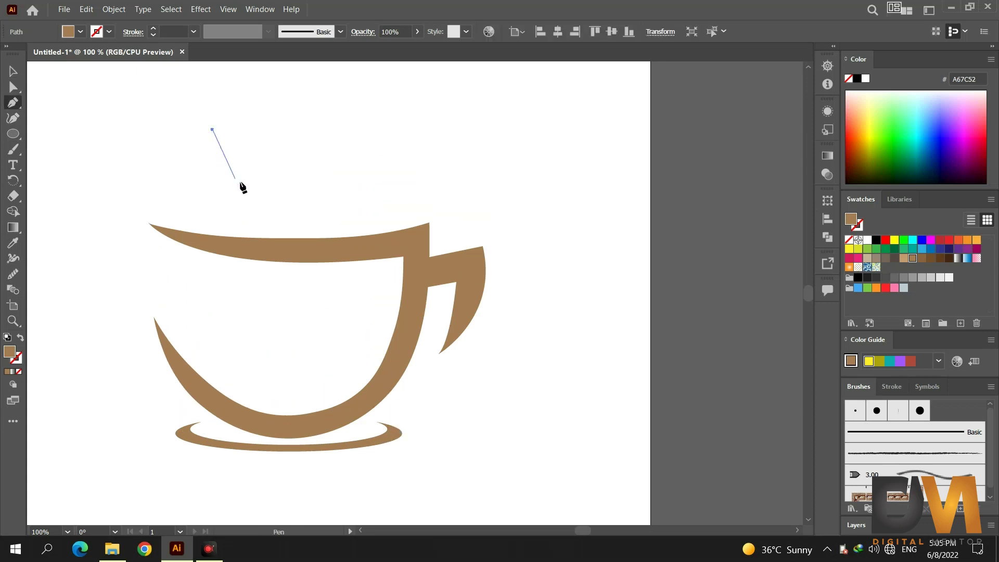
pyautogui.moveTo(248, 174); pyautogui.dragTo(281, 185)
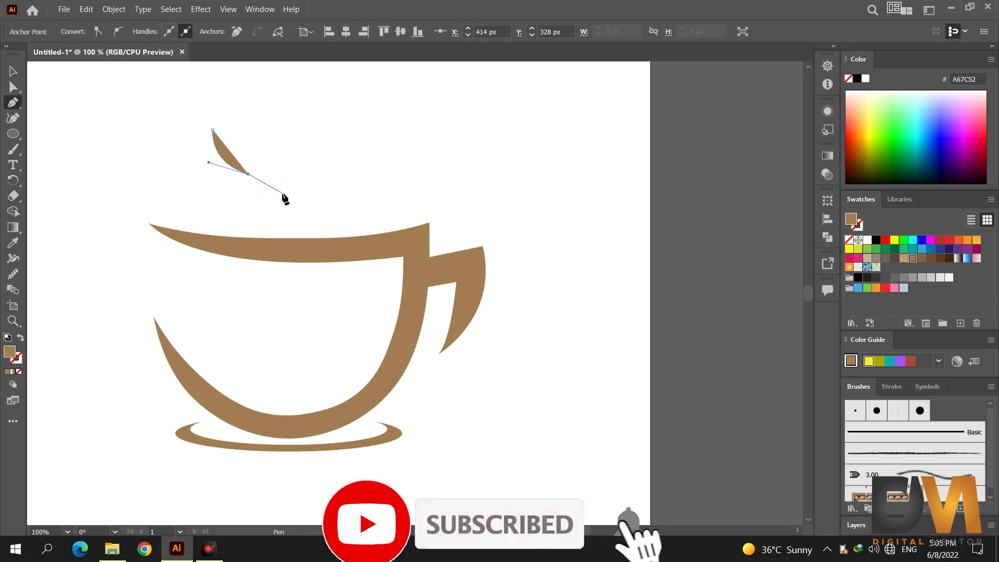
pyautogui.click(283, 195)
pyautogui.moveTo(282, 217); pyautogui.dragTo(278, 221)
pyautogui.moveTo(278, 159); pyautogui.dragTo(213, 115)
pyautogui.click(212, 130)
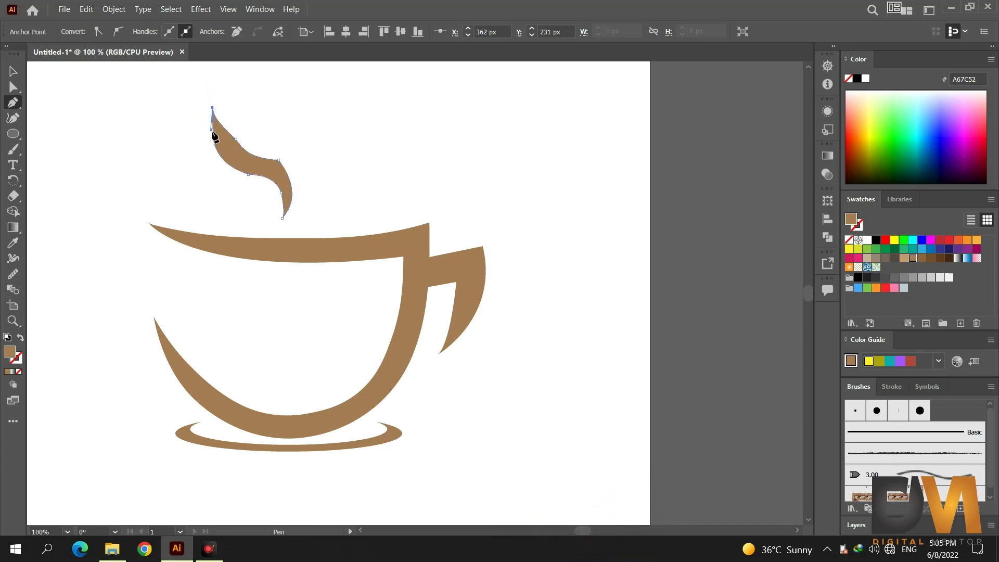
# - Reshape the wisp's lower curve with the Curvature tool, smooth its edge, and deselect it
pyautogui.click(13, 118)
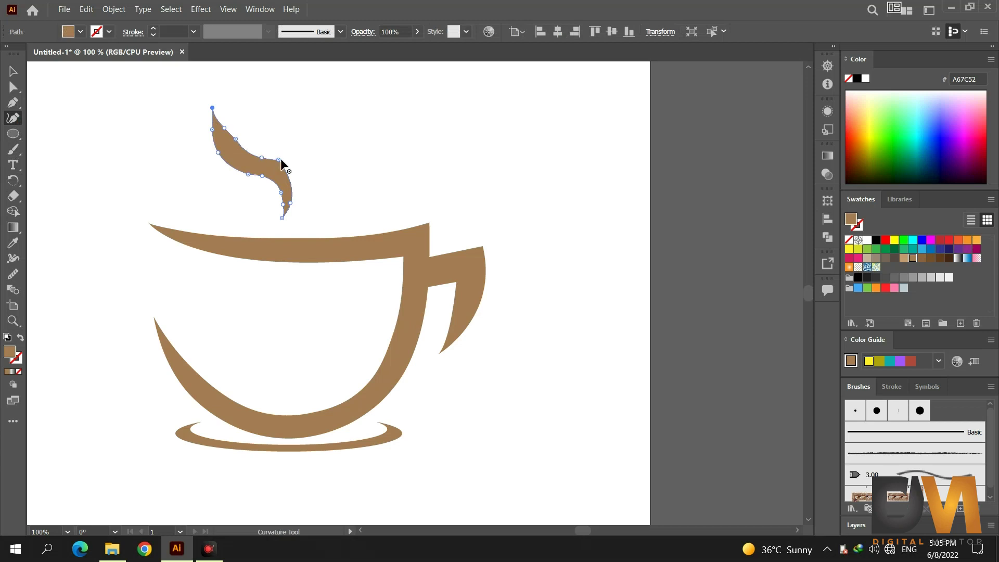
pyautogui.moveTo(279, 160); pyautogui.dragTo(233, 142)
pyautogui.keyDown('ctrl'); pyautogui.click(291, 156); pyautogui.keyUp('ctrl')
pyautogui.click(270, 165)
pyautogui.click(14, 275)
pyautogui.click(142, 227)
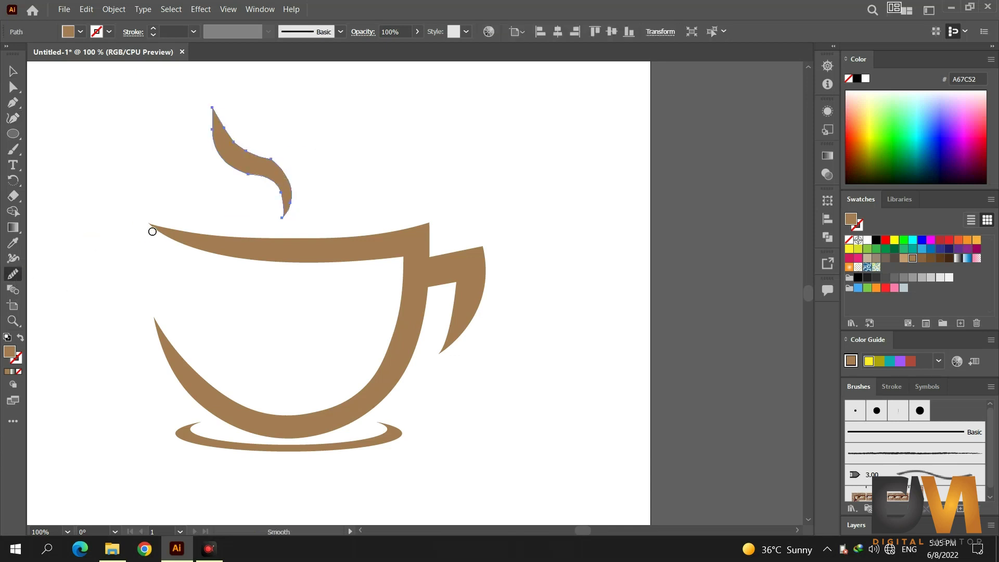
pyautogui.moveTo(272, 165)
pyautogui.mouseDown()
pyautogui.moveTo(293, 192)
pyautogui.moveTo(254, 184)
pyautogui.moveTo(281, 186)
pyautogui.moveTo(222, 134)
pyautogui.mouseUp()
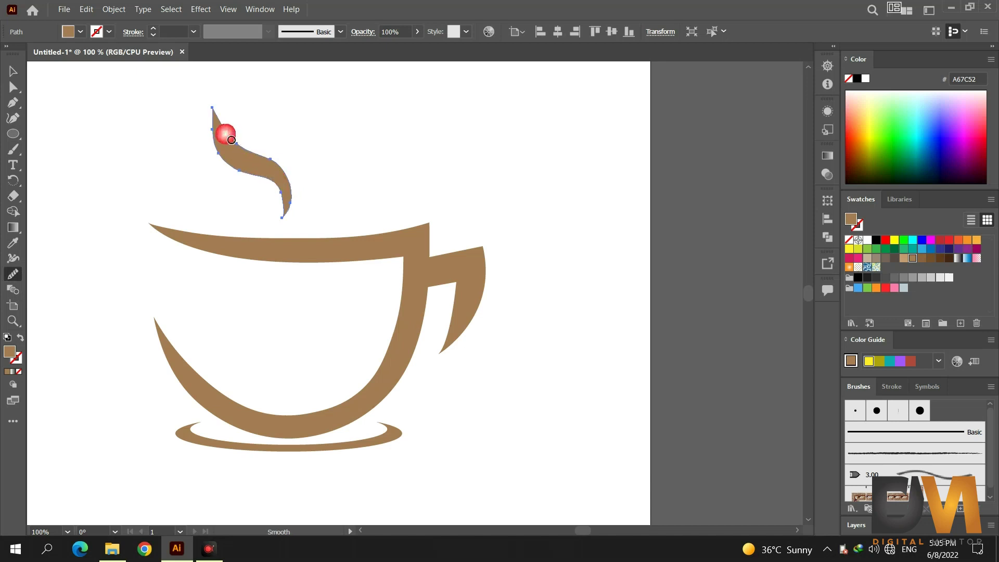
pyautogui.hotkey('ctrl', 'shift', 'a')
# - Draw a second, taller closed steam wisp just right of the first with the Pen tool
pyautogui.press('p')
pyautogui.click(230, 89)
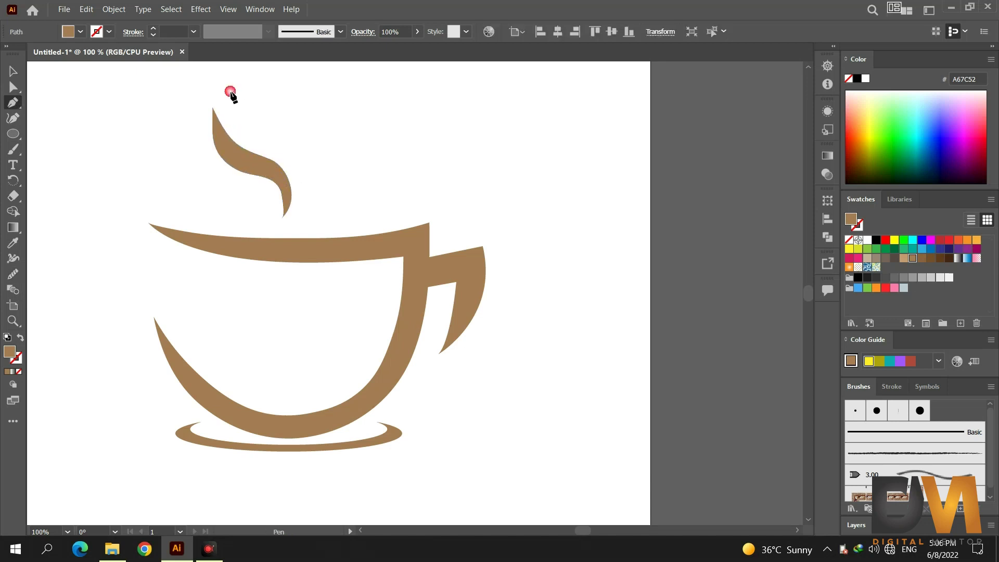
pyautogui.moveTo(278, 135); pyautogui.dragTo(271, 146)
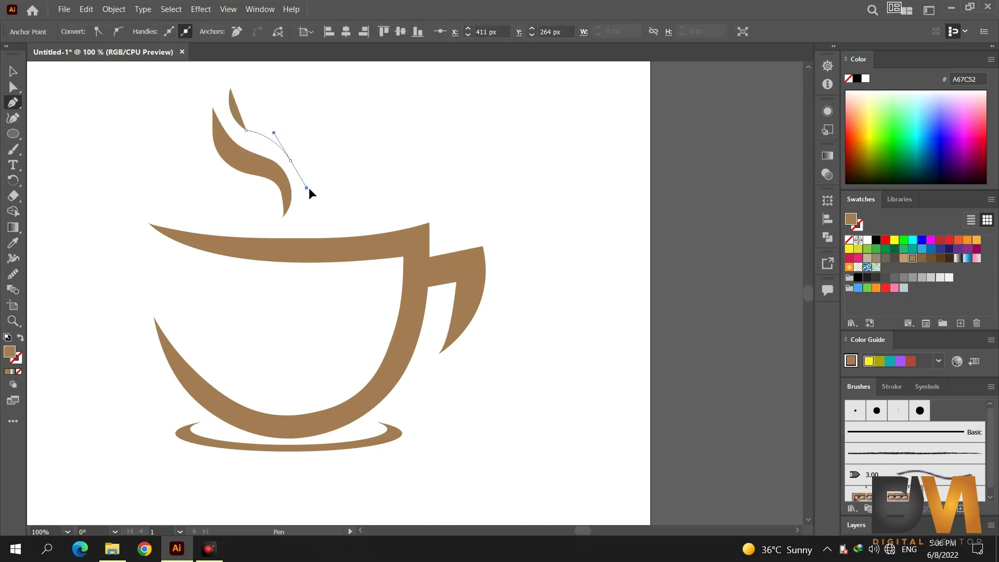
pyautogui.click(290, 161)
pyautogui.moveTo(299, 206); pyautogui.dragTo(295, 209)
pyautogui.click(300, 207)
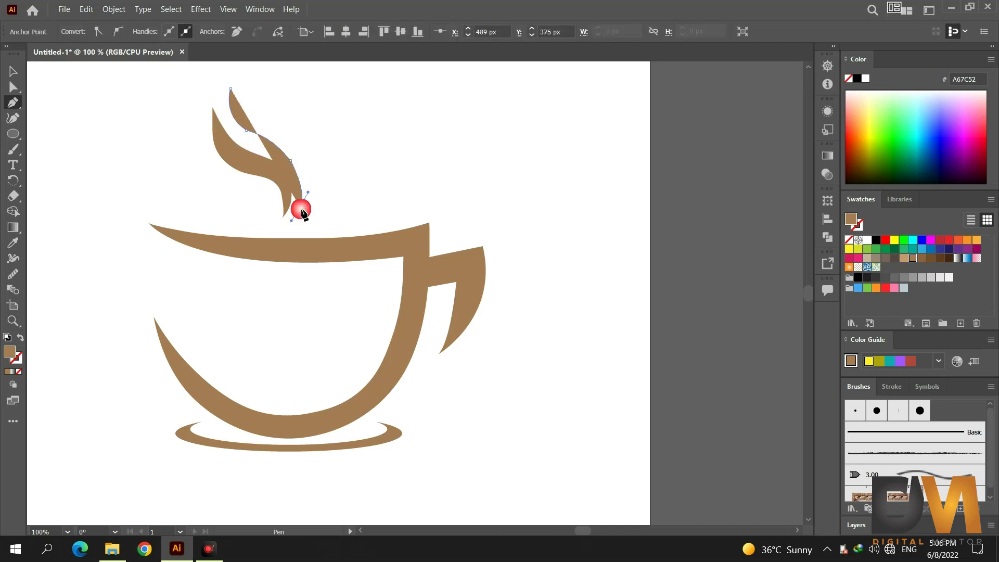
pyautogui.moveTo(295, 129); pyautogui.dragTo(232, 129)
pyautogui.click(227, 167)
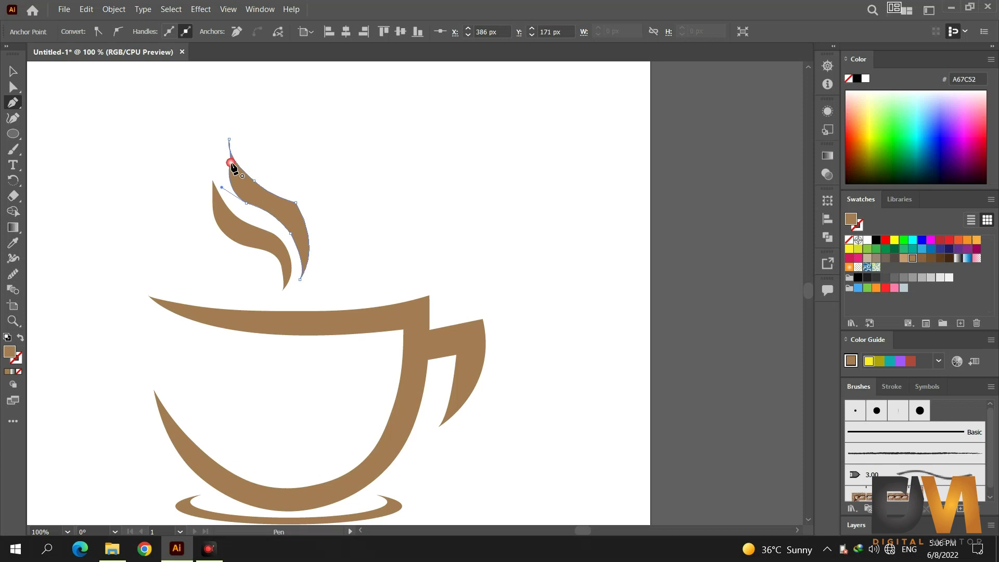
# - Adjust the second wisp's anchor points, smooth its right curve, and deselect it
pyautogui.click(14, 119)
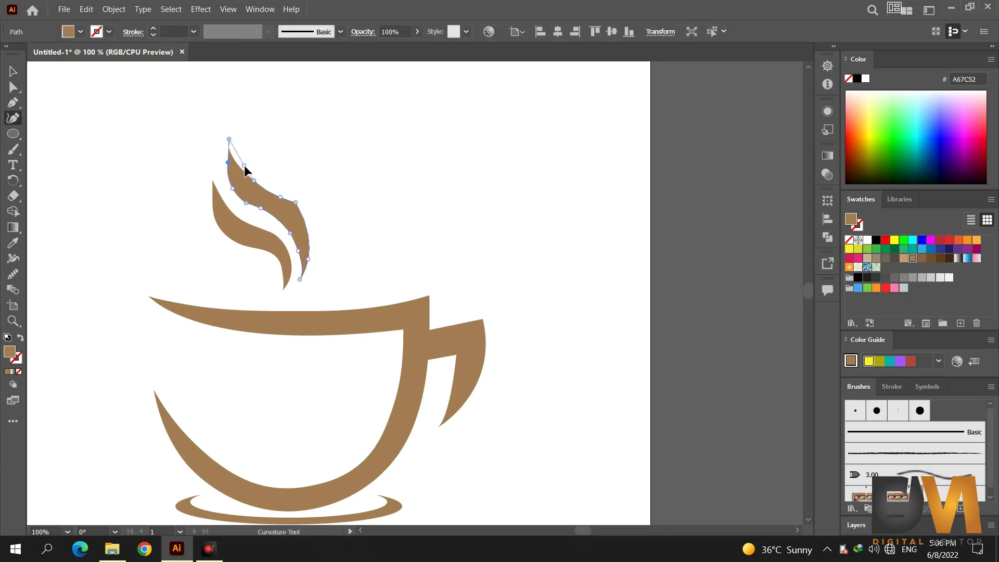
pyautogui.click(240, 167)
pyautogui.click(286, 224)
pyautogui.click(253, 185)
pyautogui.click(297, 207)
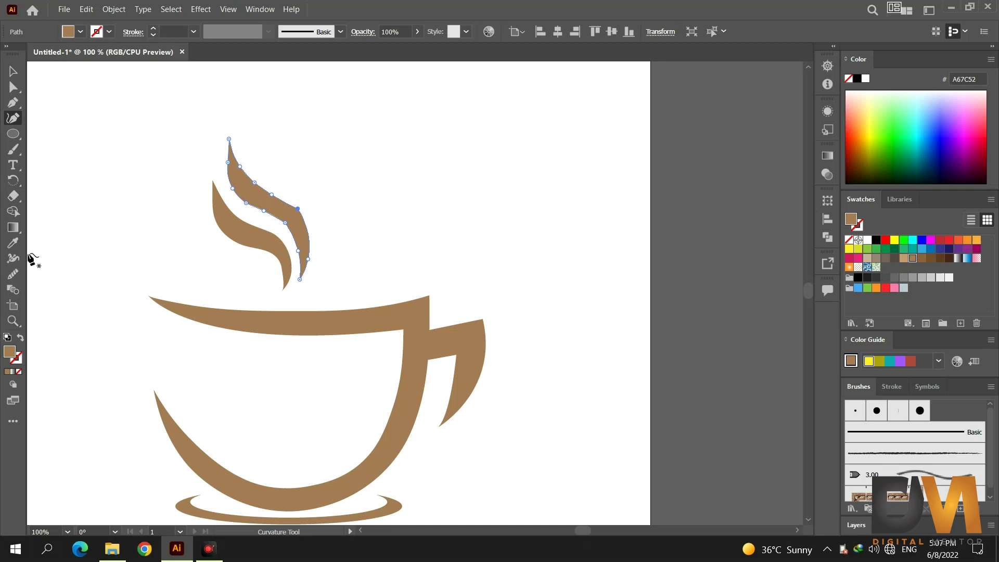
pyautogui.click(13, 274)
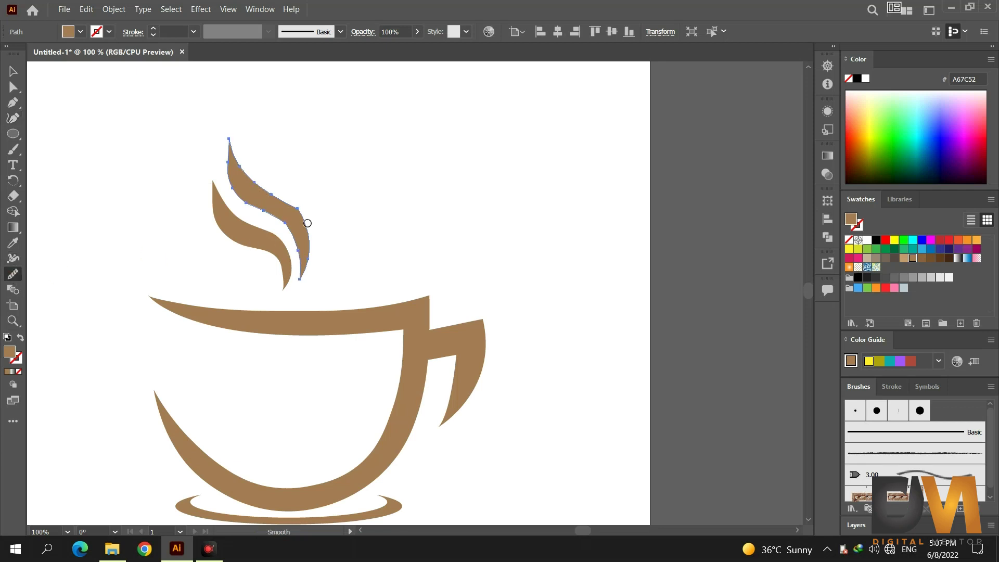
pyautogui.moveTo(284, 209)
pyautogui.mouseDown()
pyautogui.moveTo(305, 221)
pyautogui.moveTo(241, 201)
pyautogui.mouseUp()
pyautogui.click(13, 71)
pyautogui.click(179, 154)
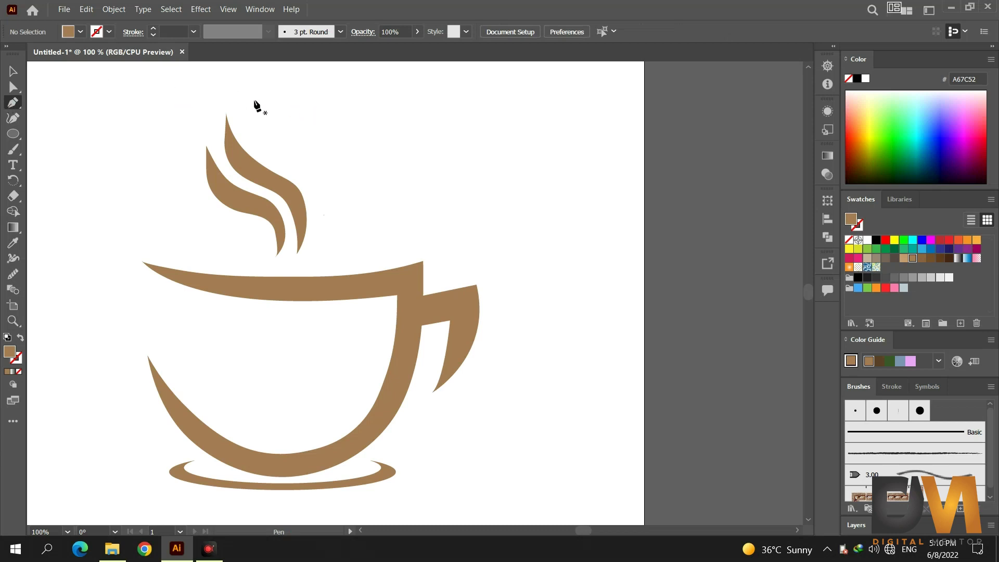
# - Draw a third, tallest steam wisp closed with a sharp pointed tip
pyautogui.click(241, 92)
pyautogui.moveTo(259, 146); pyautogui.dragTo(319, 198)
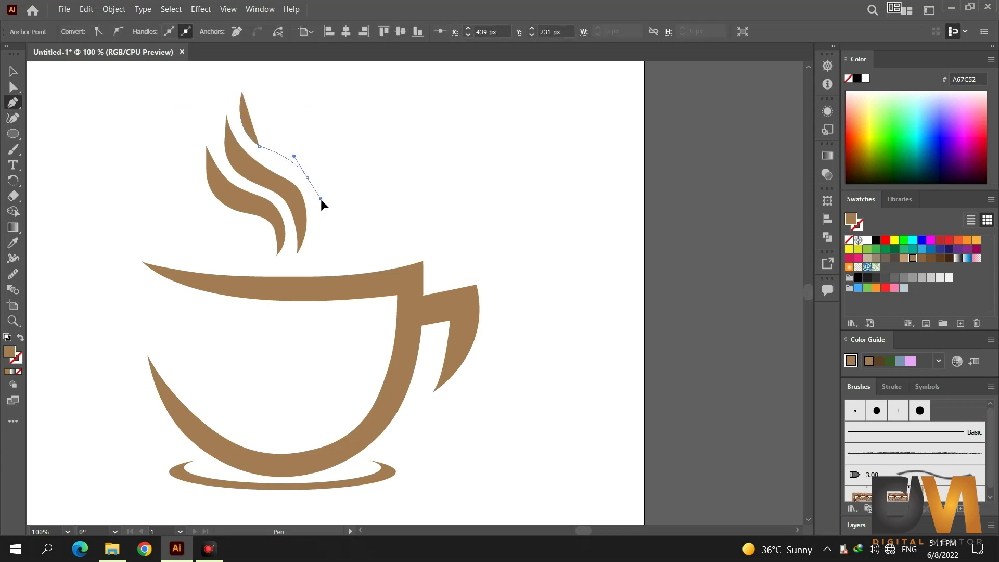
pyautogui.click(314, 226)
pyautogui.moveTo(308, 151); pyautogui.dragTo(341, 194)
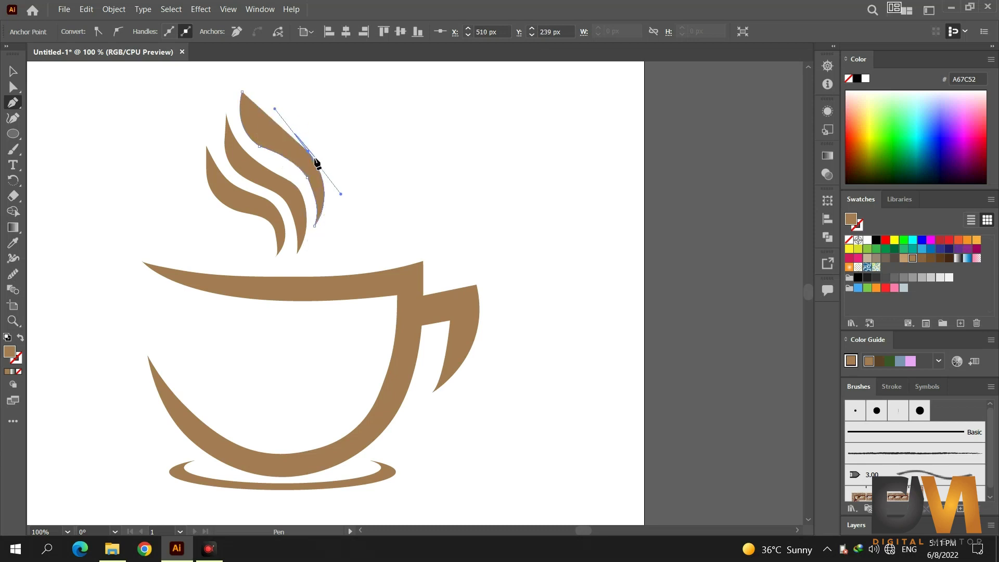
pyautogui.click(238, 74)
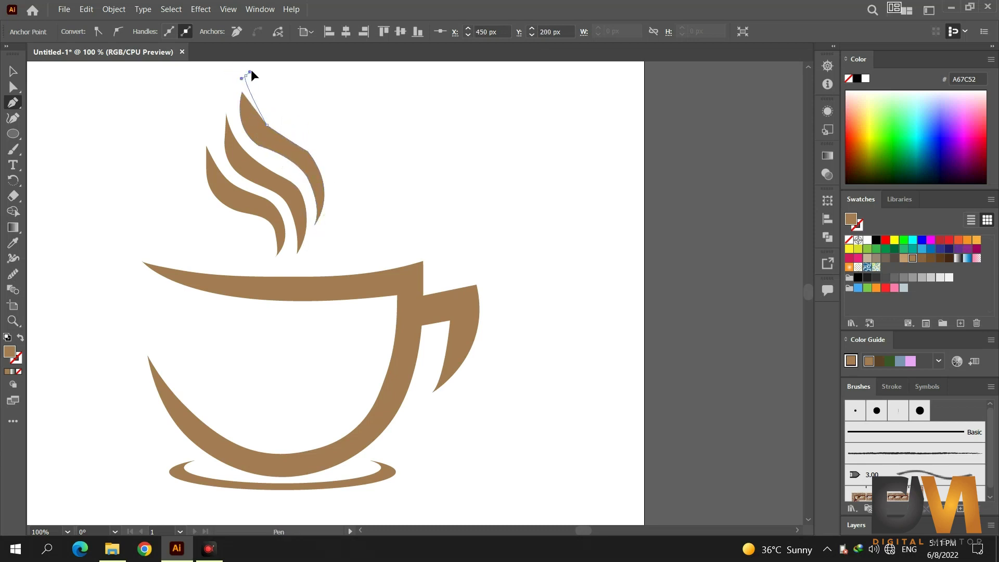
pyautogui.scroll(2, 251, 70)
pyautogui.click(247, 110)
pyautogui.moveTo(248, 111); pyautogui.dragTo(241, 147)
pyautogui.press('v')
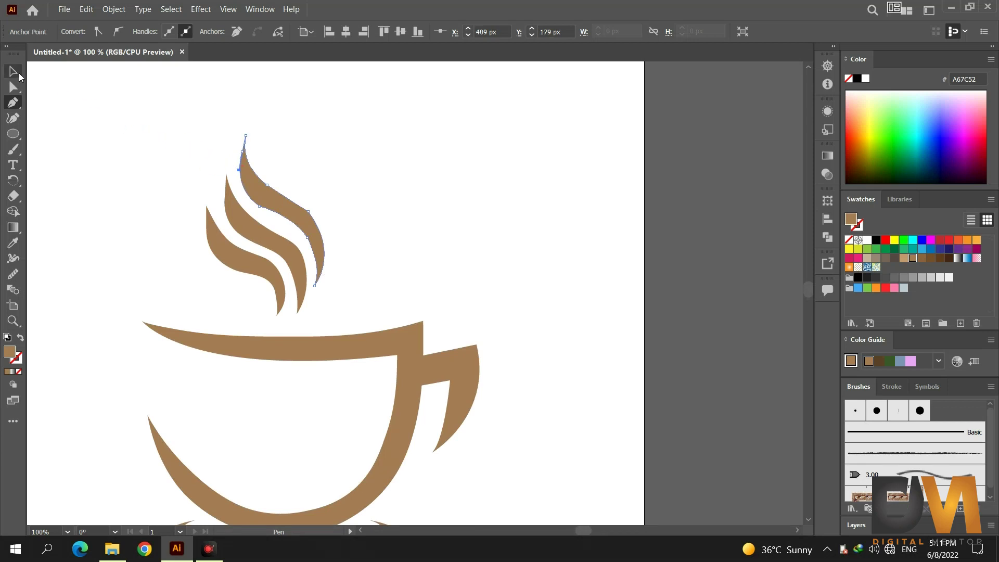
pyautogui.click(405, 162)
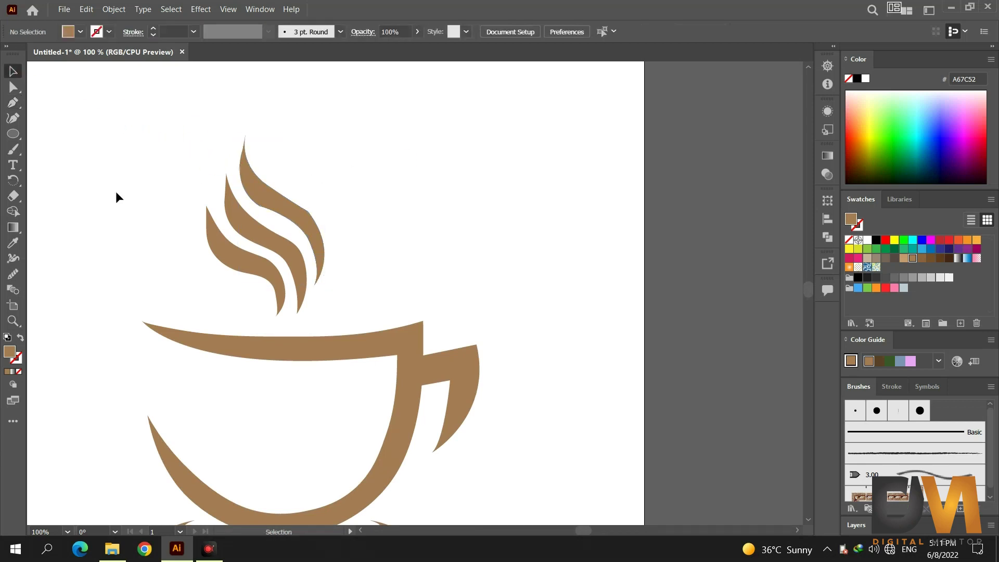
# - Smooth the third wisp's right and lower edges
pyautogui.click(286, 212)
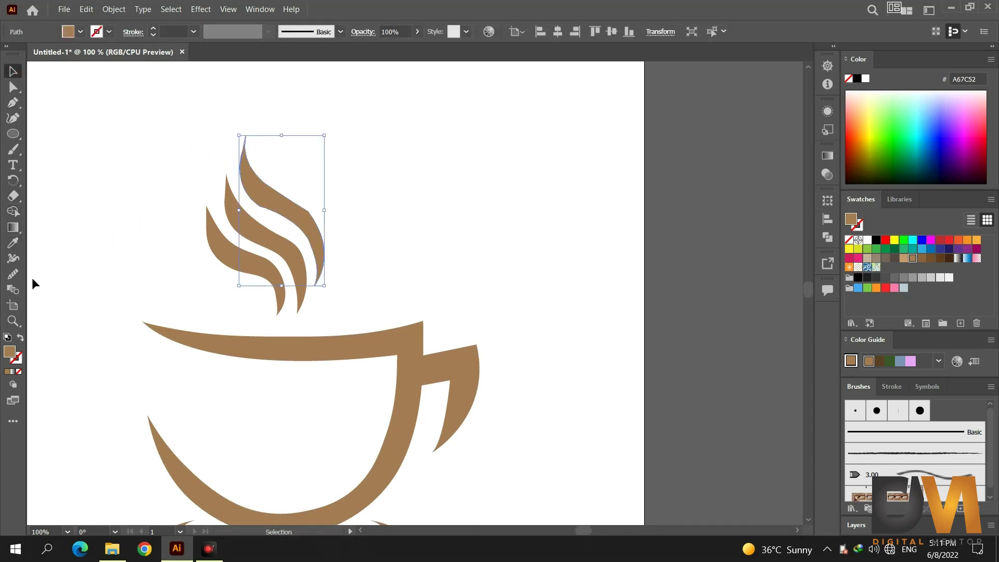
pyautogui.click(13, 274)
pyautogui.moveTo(221, 233)
pyautogui.mouseDown()
pyautogui.moveTo(266, 211)
pyautogui.moveTo(294, 225)
pyautogui.moveTo(317, 218)
pyautogui.mouseUp()
pyautogui.moveTo(269, 191); pyautogui.dragTo(308, 243)
pyautogui.moveTo(321, 280); pyautogui.dragTo(307, 238)
pyautogui.moveTo(322, 289); pyautogui.dragTo(288, 278)
# - Select all three steam wisps and set them in place above the cup
pyautogui.press('v')
pyautogui.moveTo(126, 152); pyautogui.dragTo(275, 281)
pyautogui.click(436, 242)
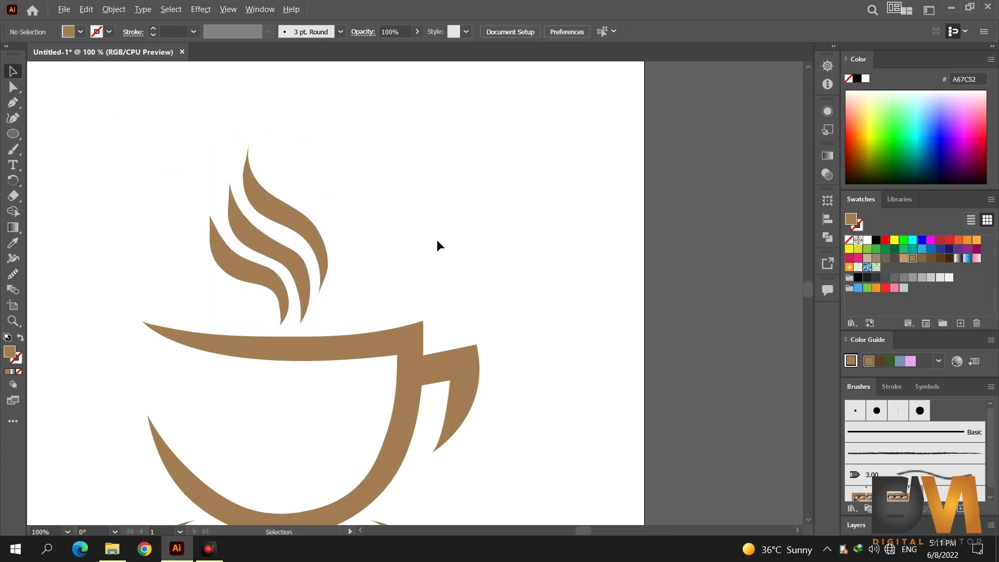
# - Group the three steam wisps and fill them light tan (C7B299)
pyautogui.scroll(-1, 436, 239)
pyautogui.click(344, 210)
pyautogui.moveTo(397, 179); pyautogui.dragTo(263, 265)
pyautogui.rightClick(320, 226)
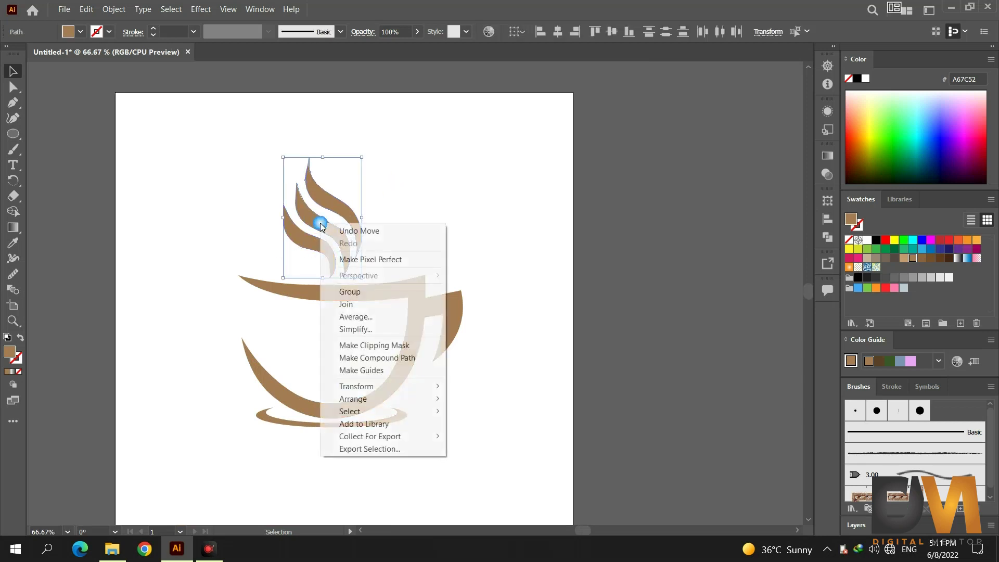
pyautogui.click(354, 291)
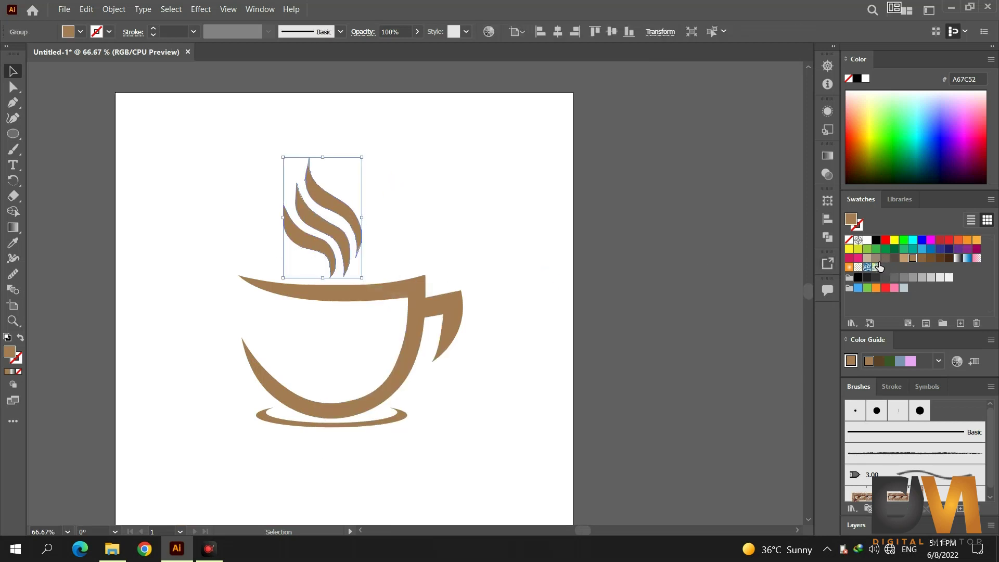
pyautogui.click(867, 258)
pyautogui.click(560, 270)
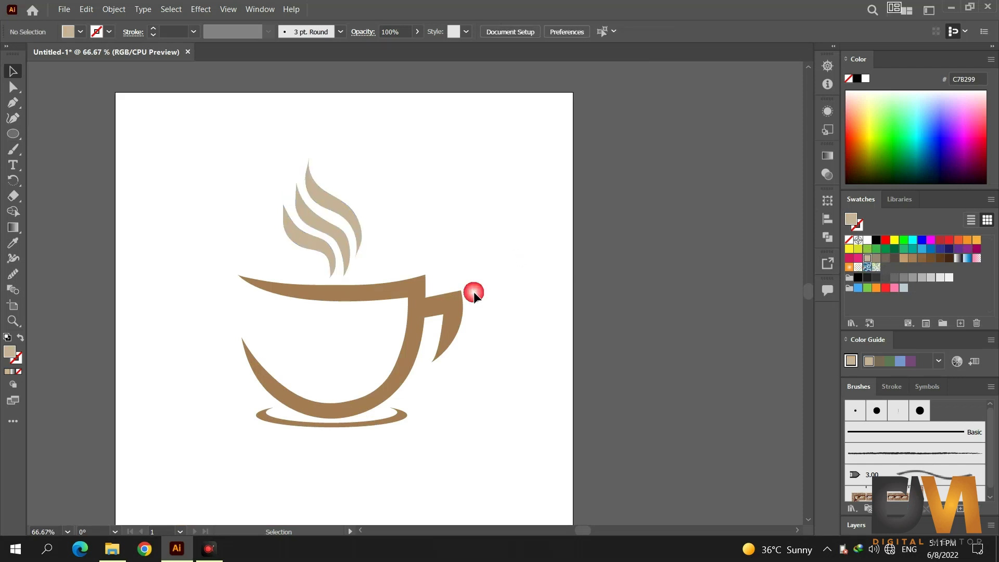
# - Fill the saucer dark grey-brown (736357) and deselect it
pyautogui.click(413, 307)
pyautogui.click(541, 373)
pyautogui.click(401, 416)
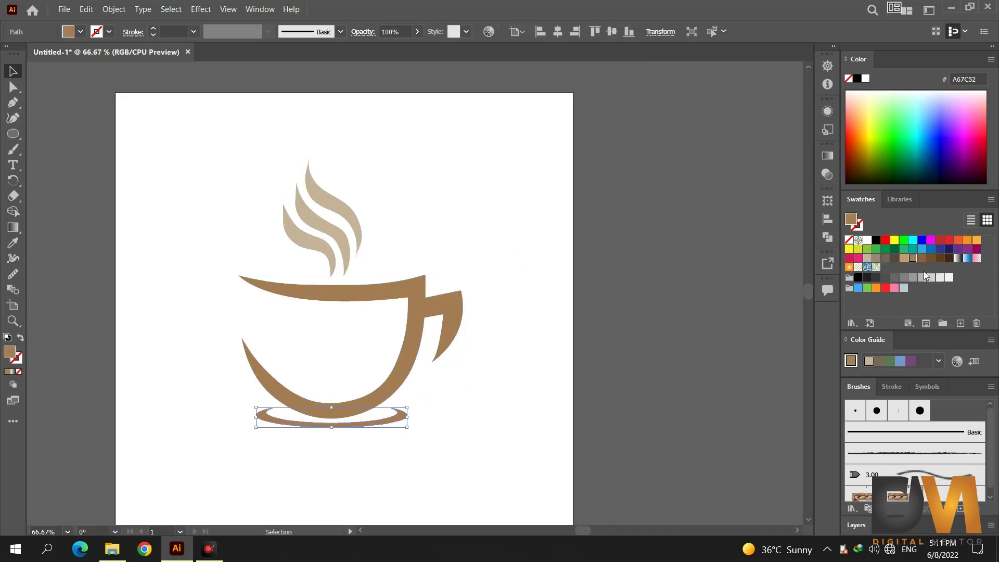
pyautogui.click(887, 258)
pyautogui.click(515, 281)
pyautogui.scroll(-3, 409, 383)
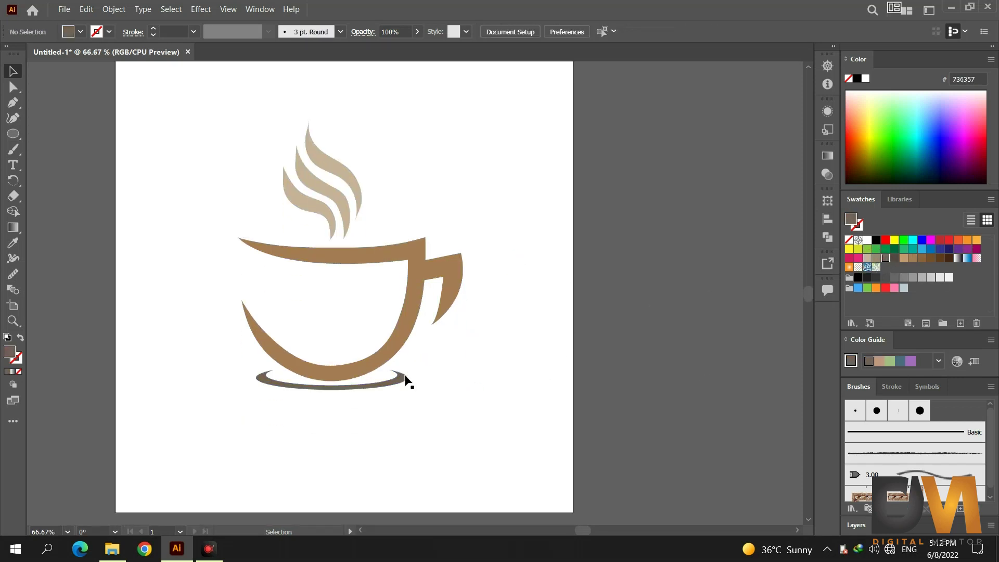
pyautogui.scroll(-1, 401, 330)
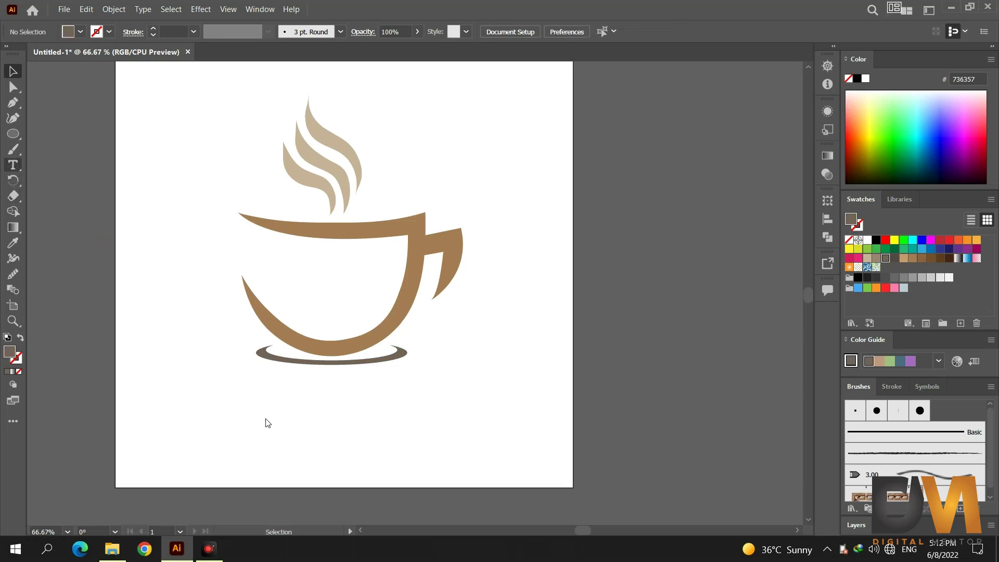
# - Type 'MODERN COFFEE' below the saucer and set it to 72 pt Bassun personal use Regular
pyautogui.click(254, 391)
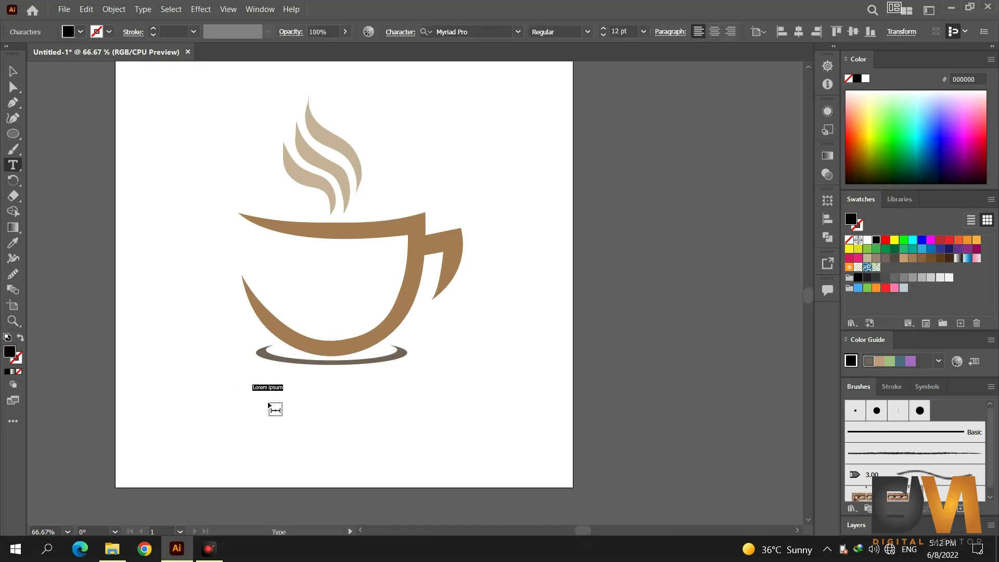
pyautogui.write('MoDERN COFFEE')
pyautogui.hotkey('ctrl', 'a')
pyautogui.click(644, 31)
pyautogui.click(657, 271)
pyautogui.click(518, 32)
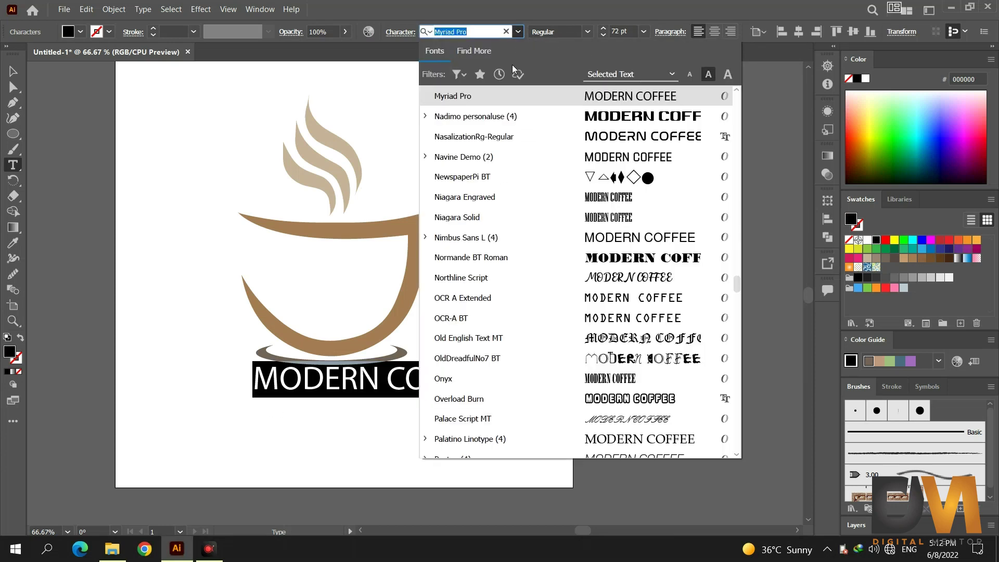
pyautogui.scroll(20, 523, 136)
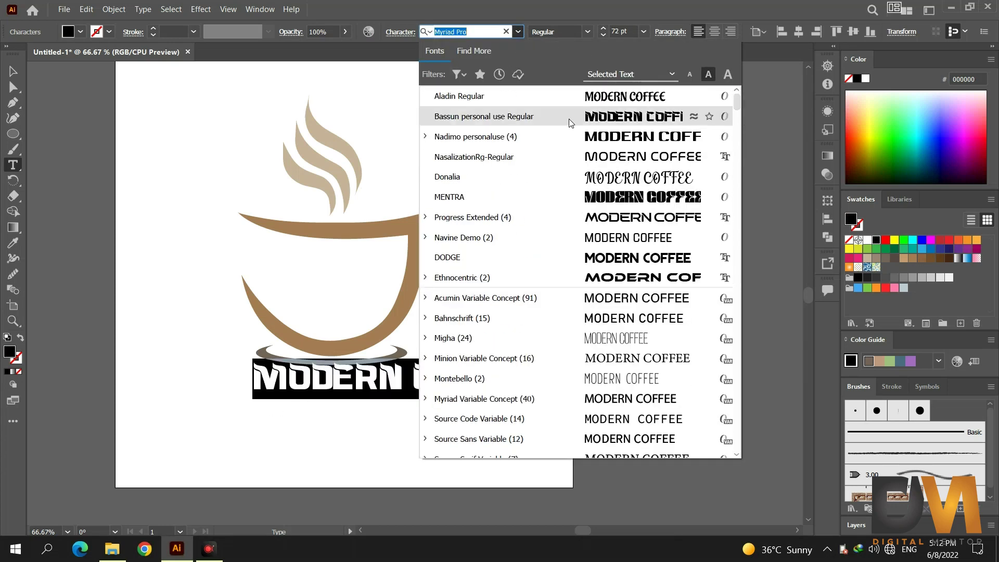
pyautogui.click(566, 120)
pyautogui.press('Escape')
# - Move the title just below the saucer and colour it dark brown (754C24)
pyautogui.moveTo(391, 384); pyautogui.dragTo(330, 388)
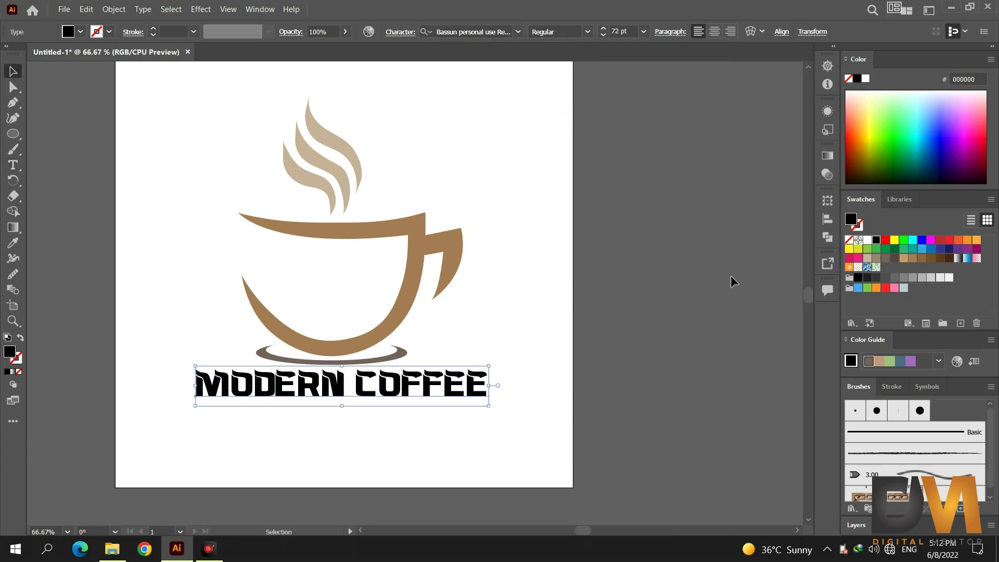
pyautogui.click(931, 259)
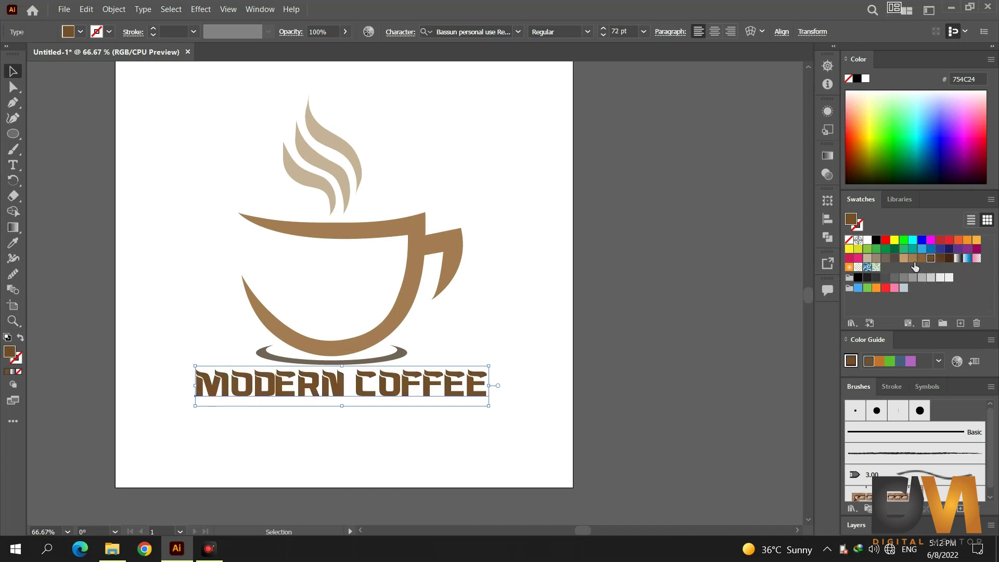
pyautogui.click(451, 242)
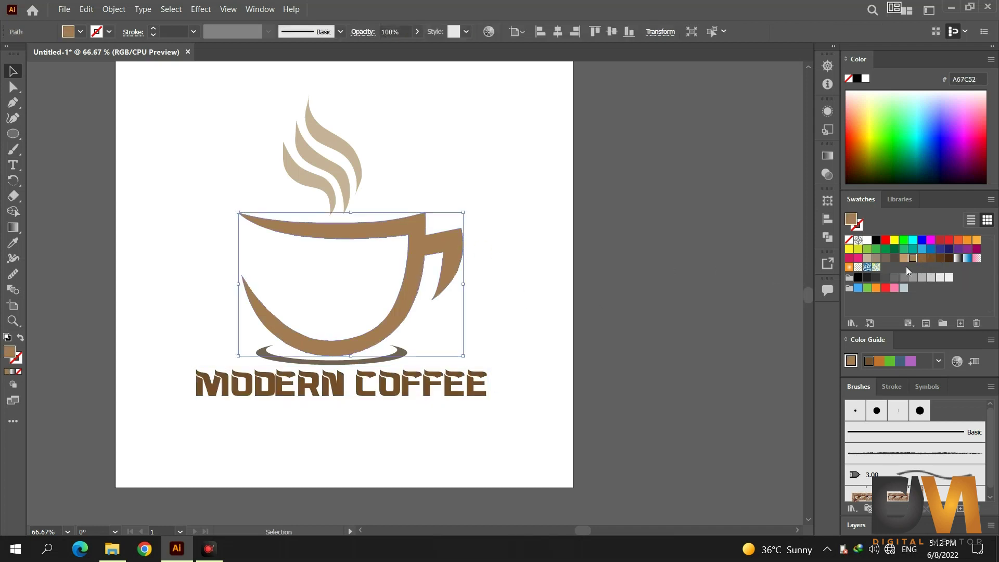
# - Recolour the cup to the same dark brown as the title and deselect it
pyautogui.click(931, 258)
pyautogui.click(542, 261)
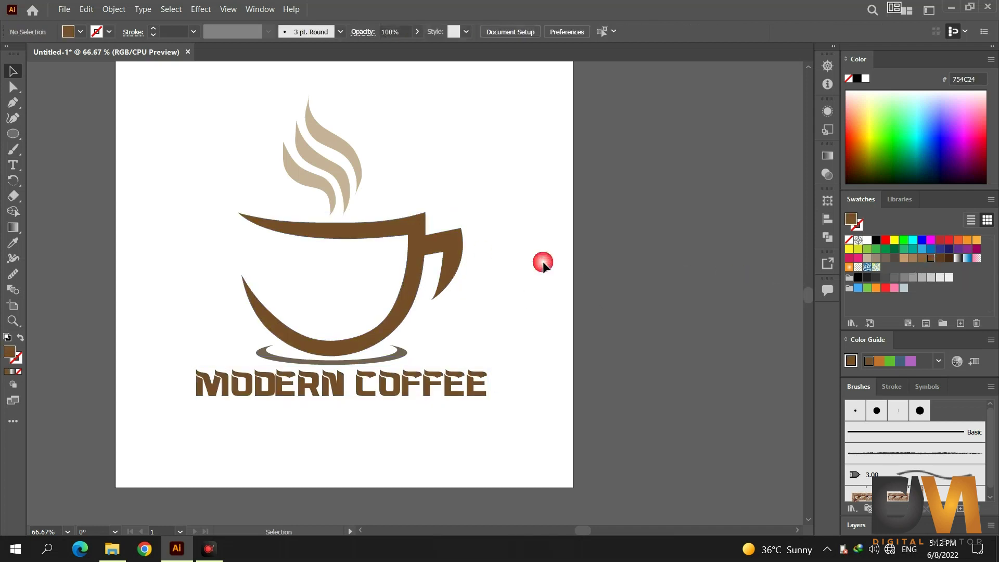
pyautogui.scroll(-1, 472, 389)
pyautogui.scroll(-1, 472, 389)
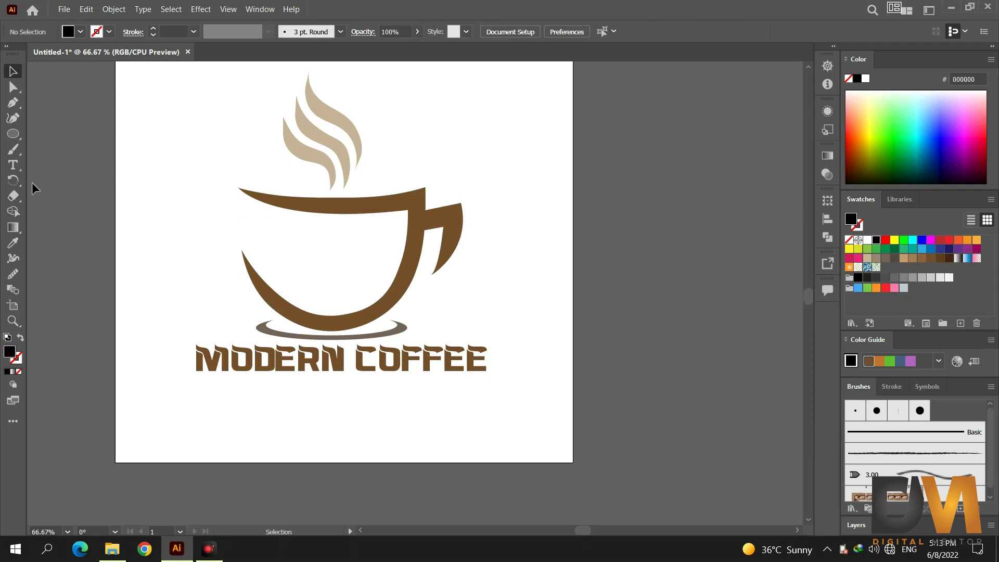
# - Add the tagline 'The Taste of Goodness' under the title in Aladin Regular at 36 pt
pyautogui.click(13, 165)
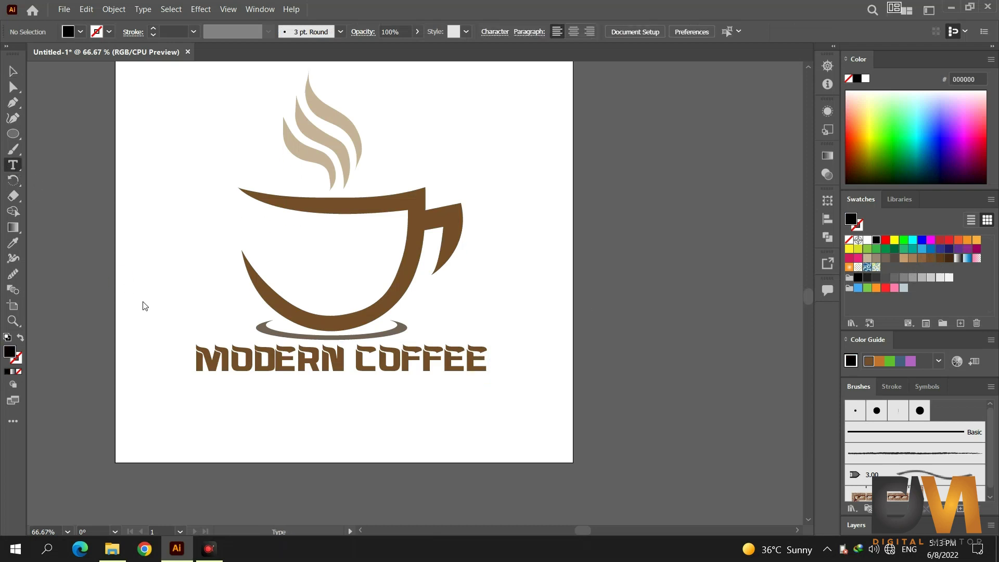
pyautogui.click(226, 395)
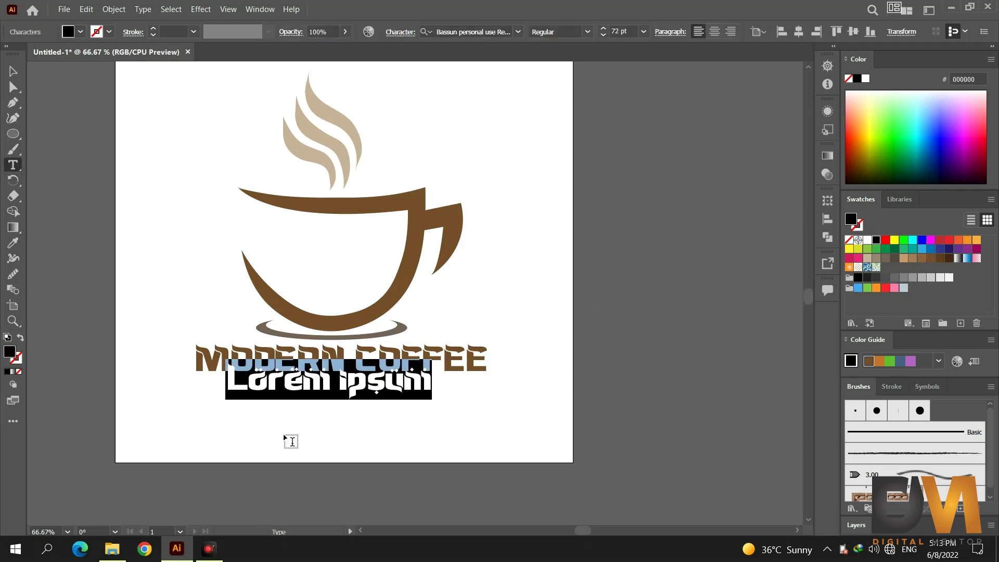
pyautogui.press('BackSpace')
pyautogui.write('The Taste of ')
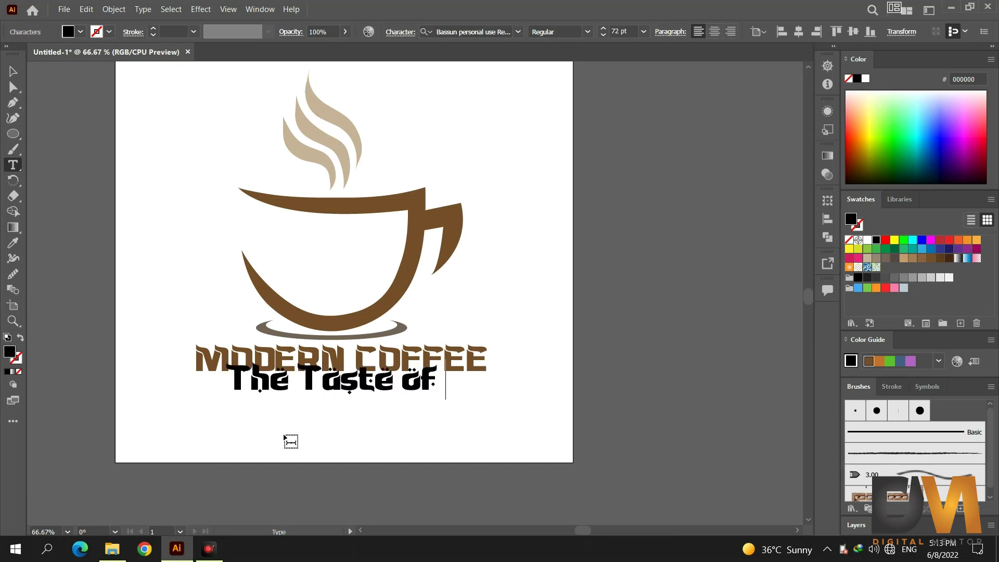
pyautogui.write('Goodness')
pyautogui.hotkey('ctrl', 'a')
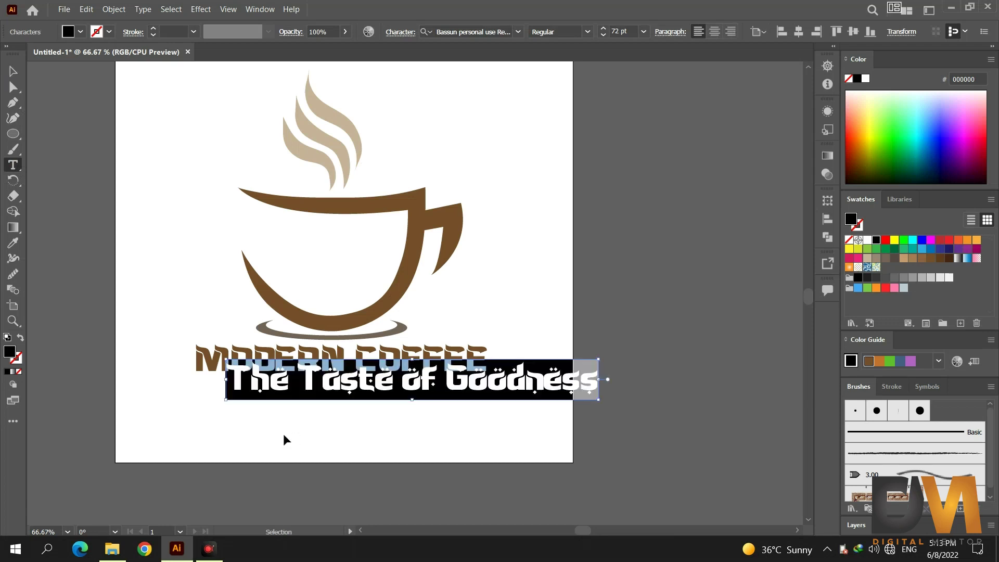
pyautogui.click(518, 32)
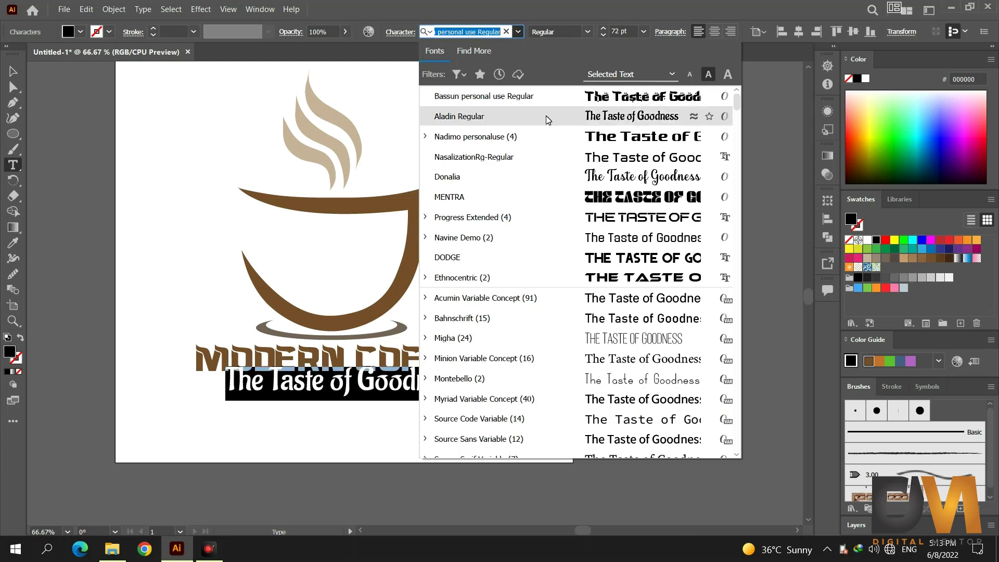
pyautogui.click(547, 119)
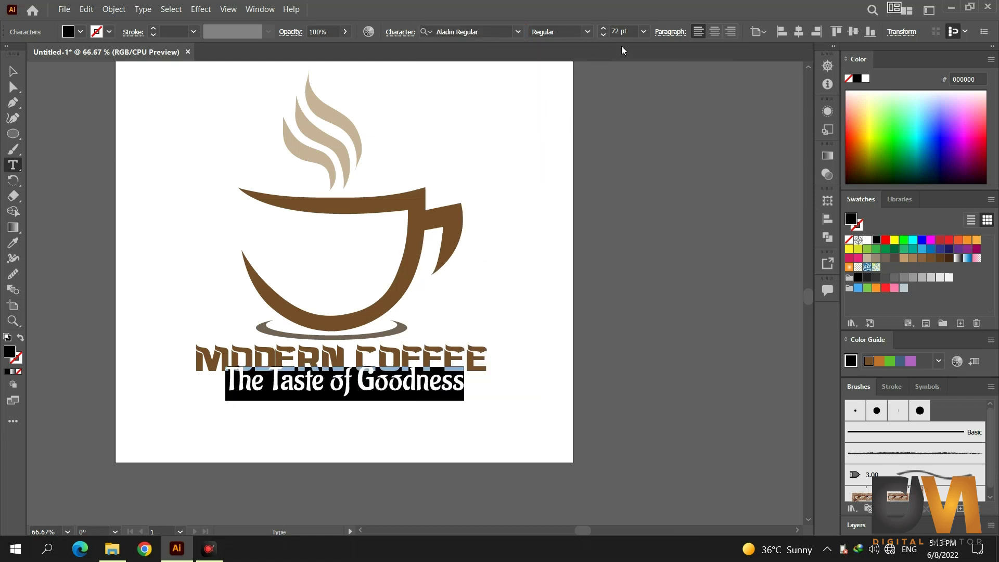
pyautogui.click(643, 31)
pyautogui.click(662, 223)
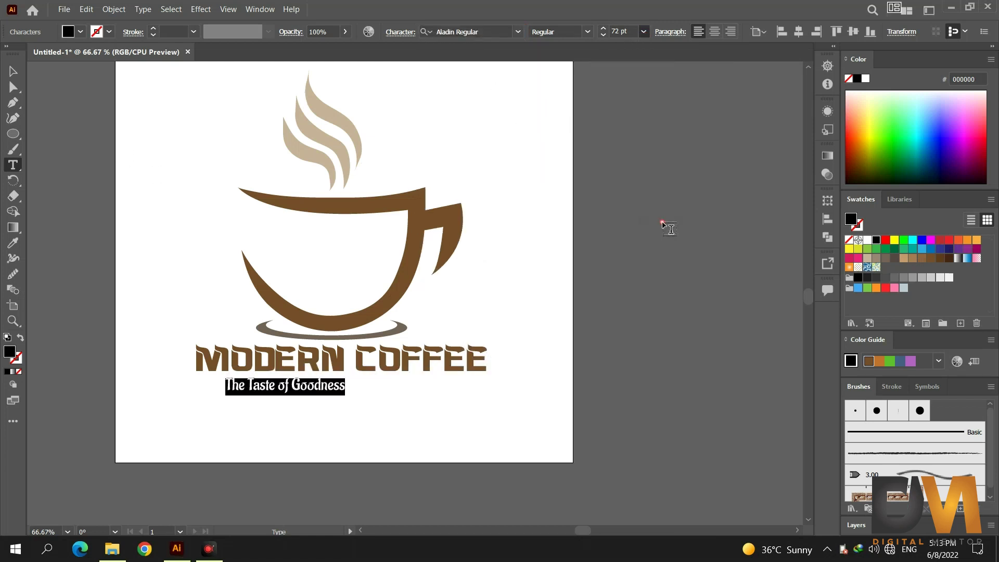
# - Set the tagline's tracking to 30 to widen its letter spacing
pyautogui.click(410, 37)
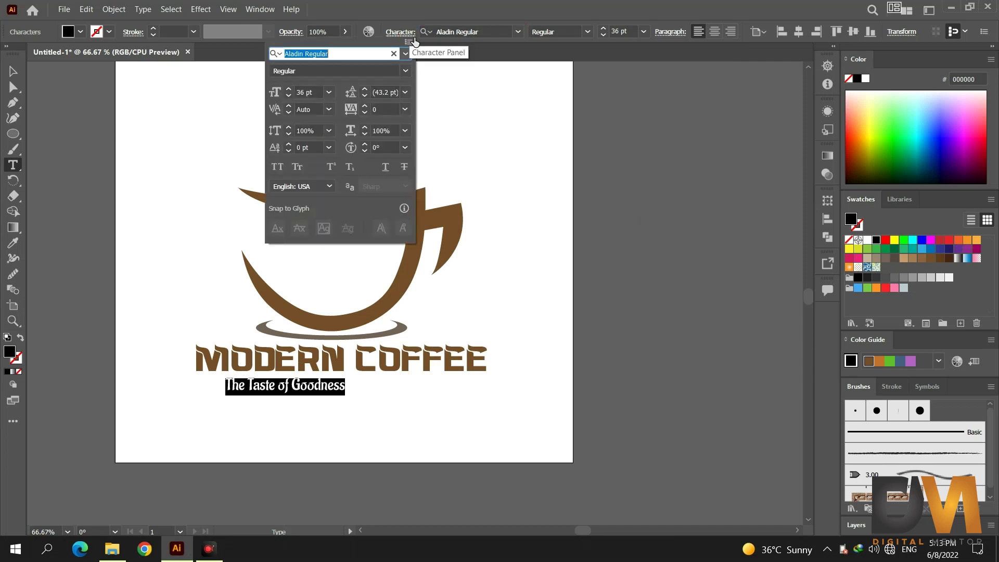
pyautogui.click(383, 110)
pyautogui.write('300')
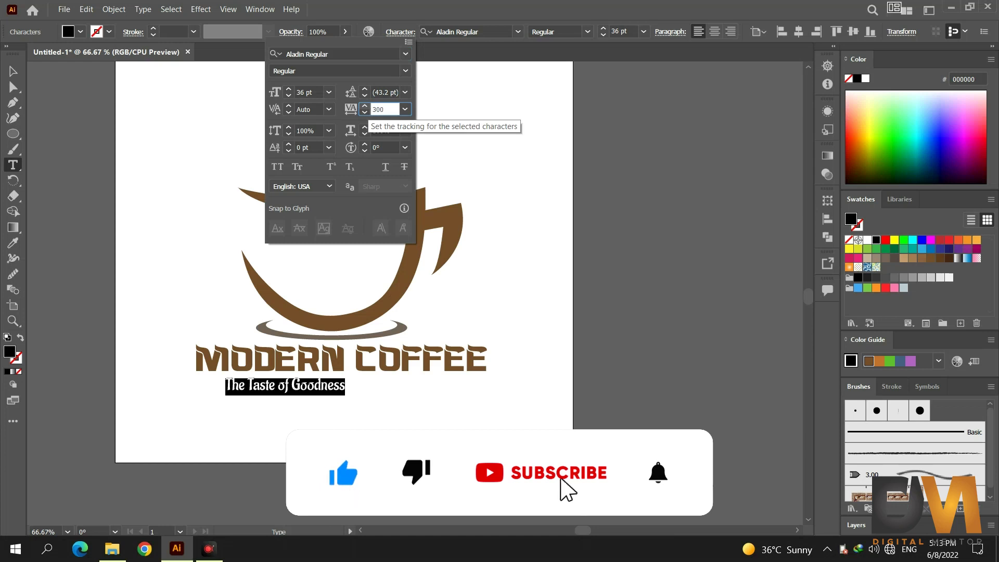
pyautogui.press('Return')
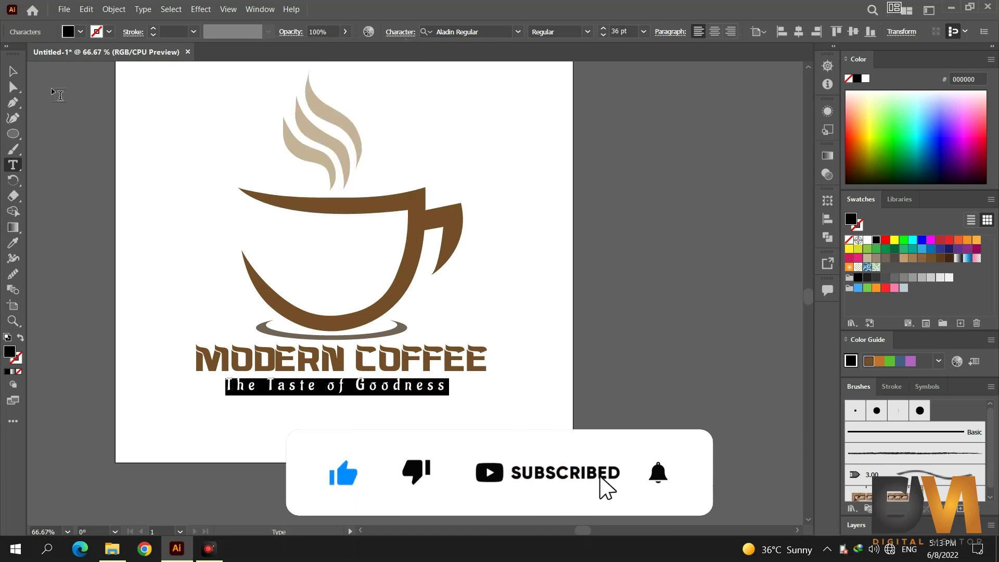
# - Colour the tagline grey-brown (736357) and move it about 30 px lower
pyautogui.click(13, 72)
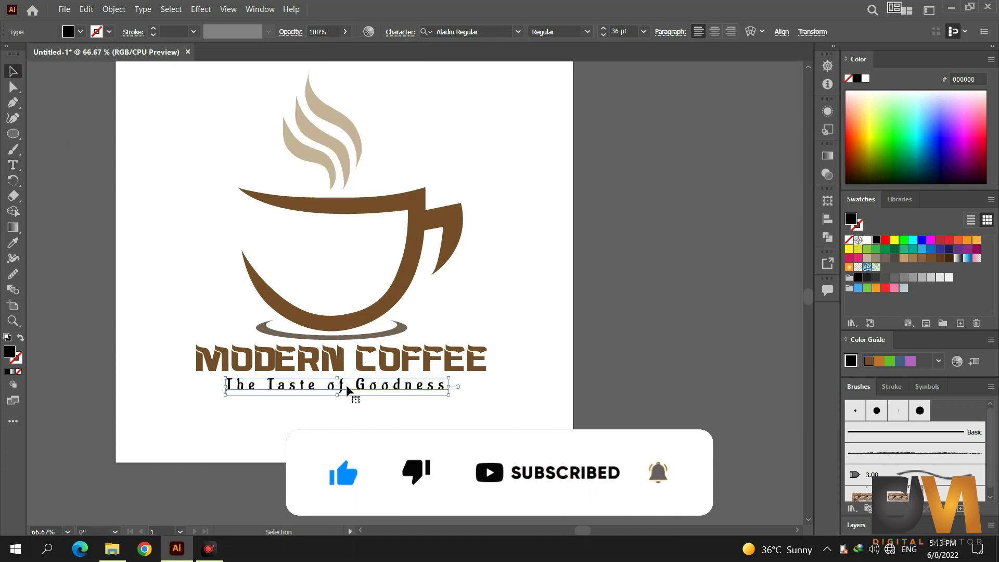
pyautogui.moveTo(347, 387); pyautogui.dragTo(344, 386)
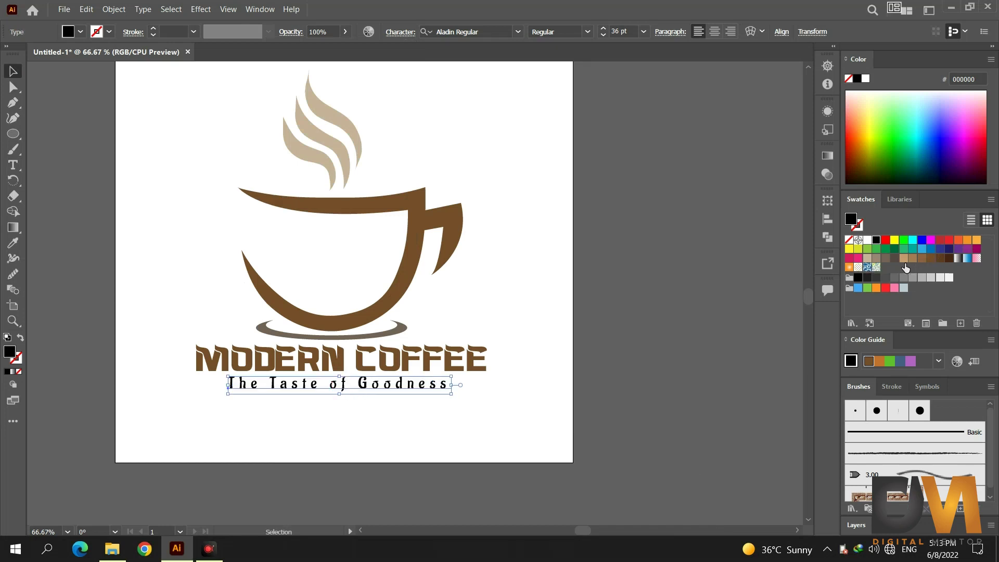
pyautogui.click(886, 258)
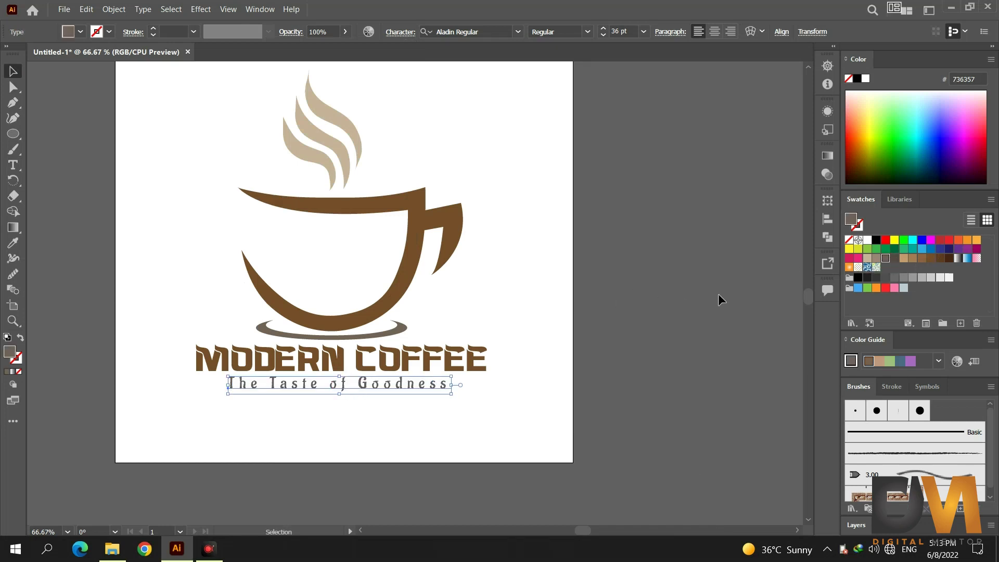
pyautogui.click(625, 286)
pyautogui.moveTo(339, 384); pyautogui.dragTo(339, 399)
# - Draw a line across the tagline and give it a 20 pt stroke
pyautogui.click(13, 133)
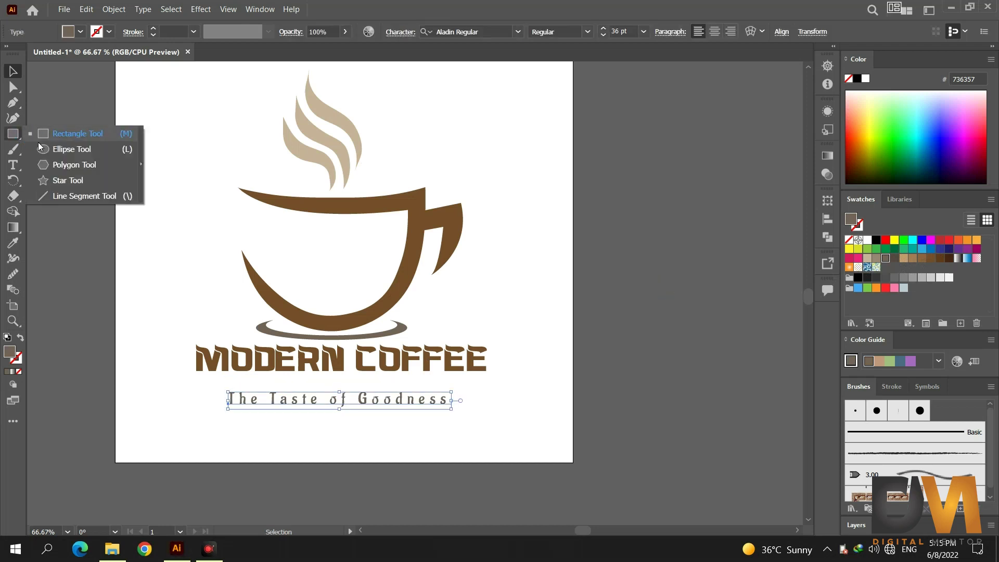
pyautogui.click(60, 196)
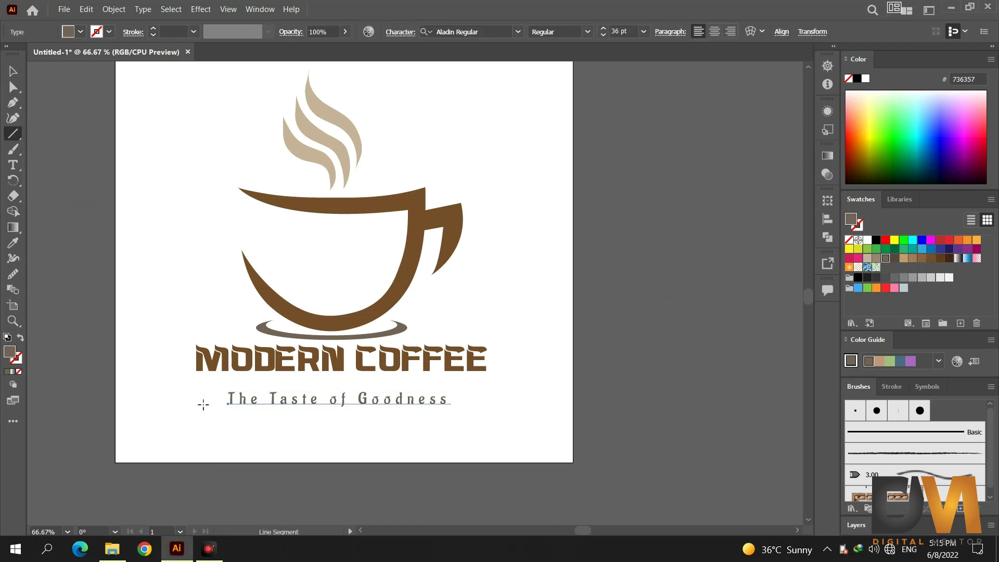
pyautogui.moveTo(202, 404); pyautogui.dragTo(372, 403)
pyautogui.moveTo(465, 403); pyautogui.dragTo(489, 402)
pyautogui.press('v')
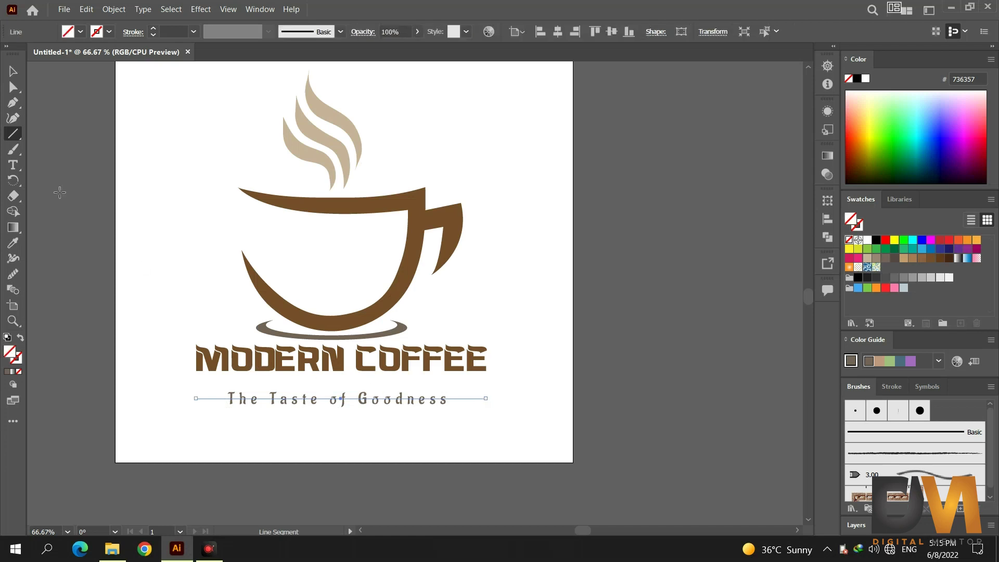
pyautogui.click(215, 411)
pyautogui.click(213, 417)
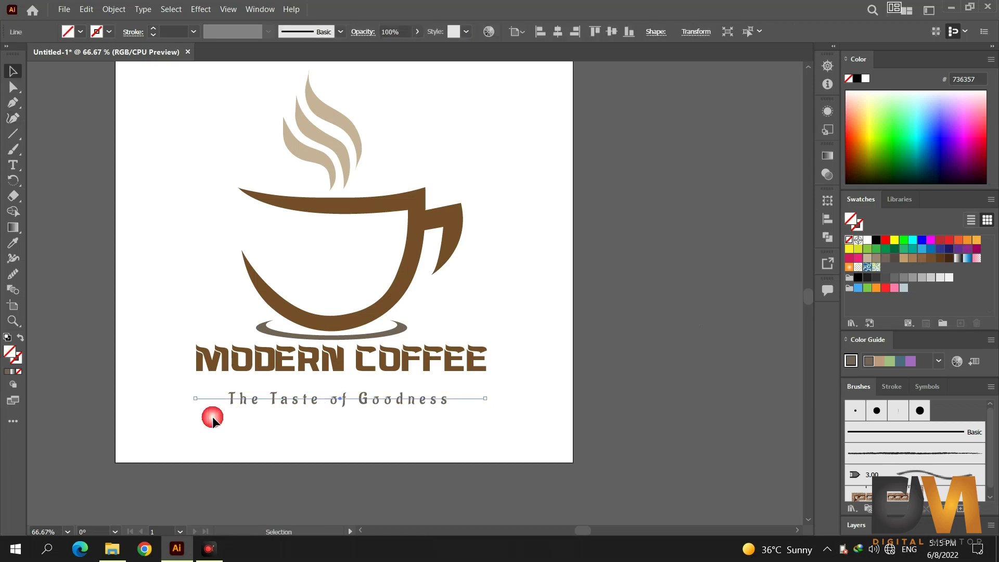
pyautogui.click(192, 32)
pyautogui.click(197, 285)
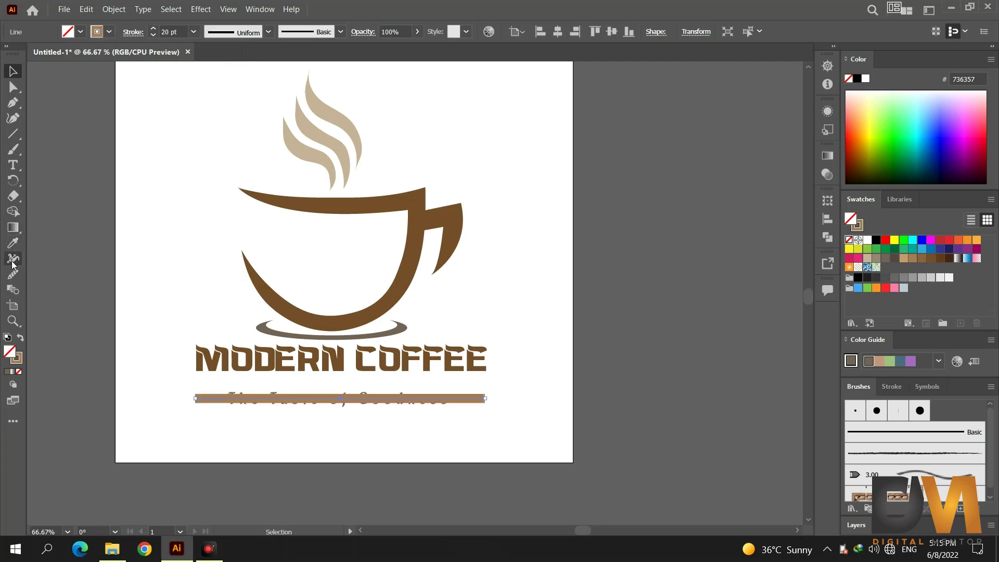
# - Draw a solid brown, outline-free rectangle over the tagline's middle section
pyautogui.rightClick(13, 133)
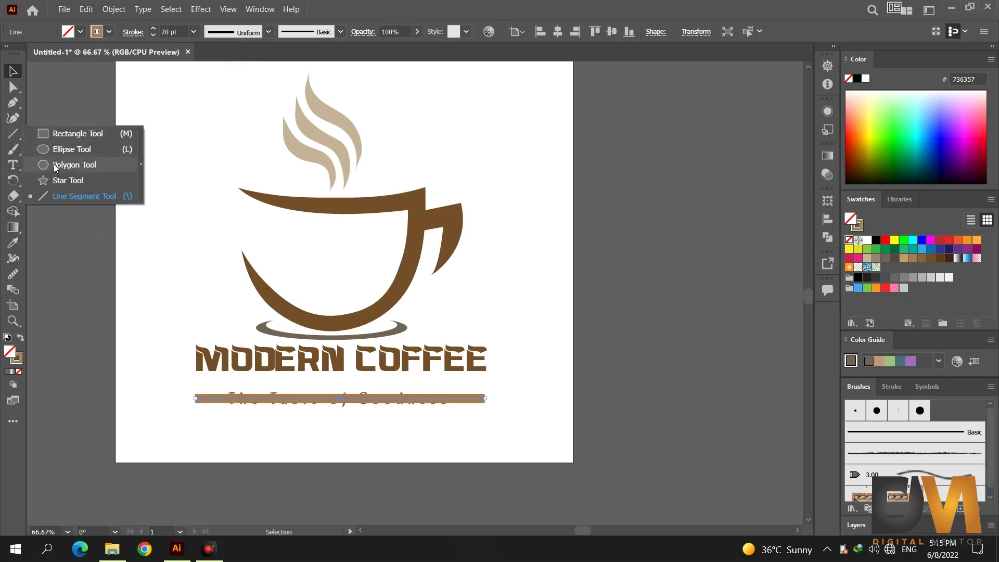
pyautogui.click(58, 133)
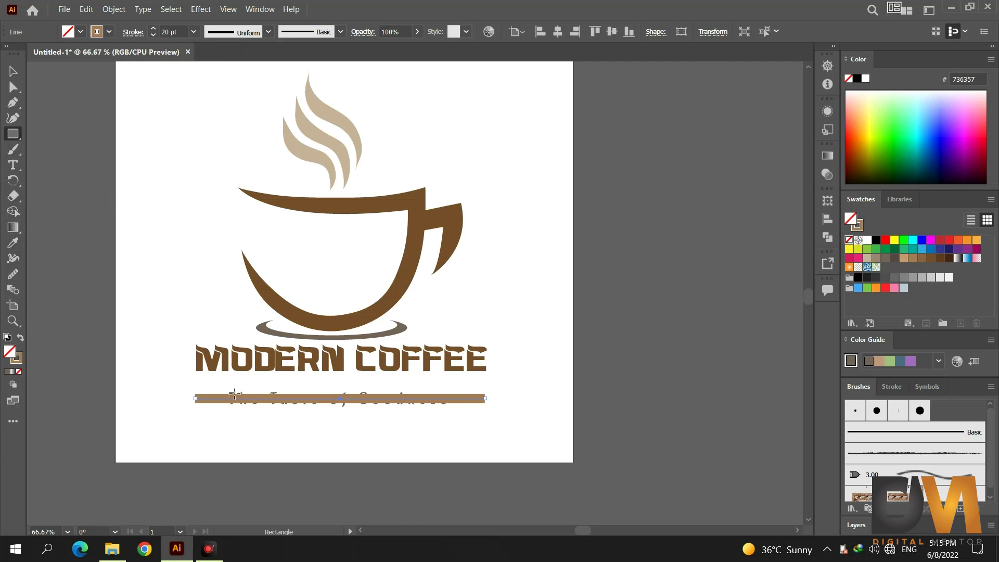
pyautogui.moveTo(255, 414); pyautogui.dragTo(453, 415)
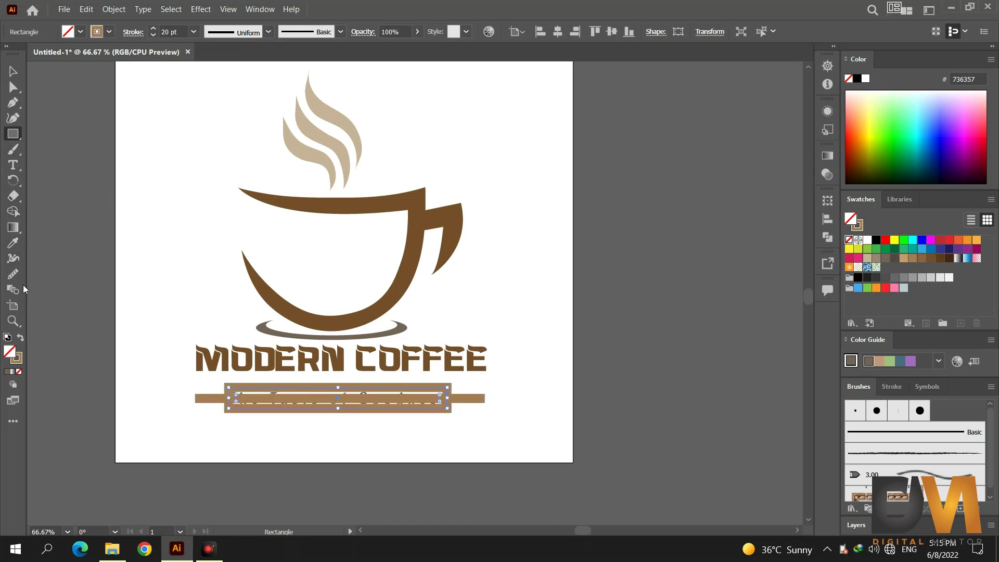
pyautogui.click(20, 337)
pyautogui.click(13, 72)
pyautogui.click(196, 364)
pyautogui.click(195, 395)
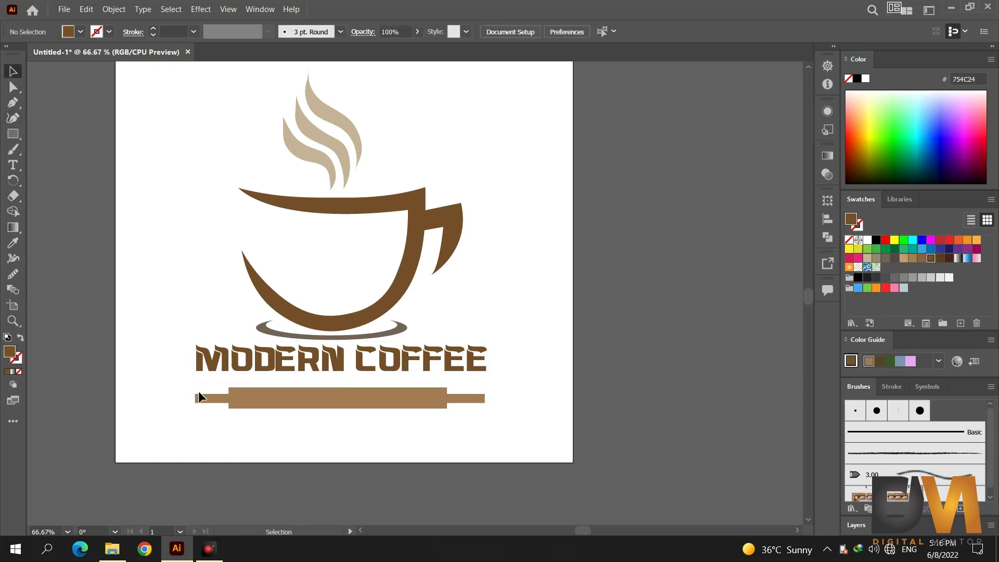
# - Expand the line and cut away its middle region with the Shape Builder
pyautogui.click(113, 9)
pyautogui.click(139, 143)
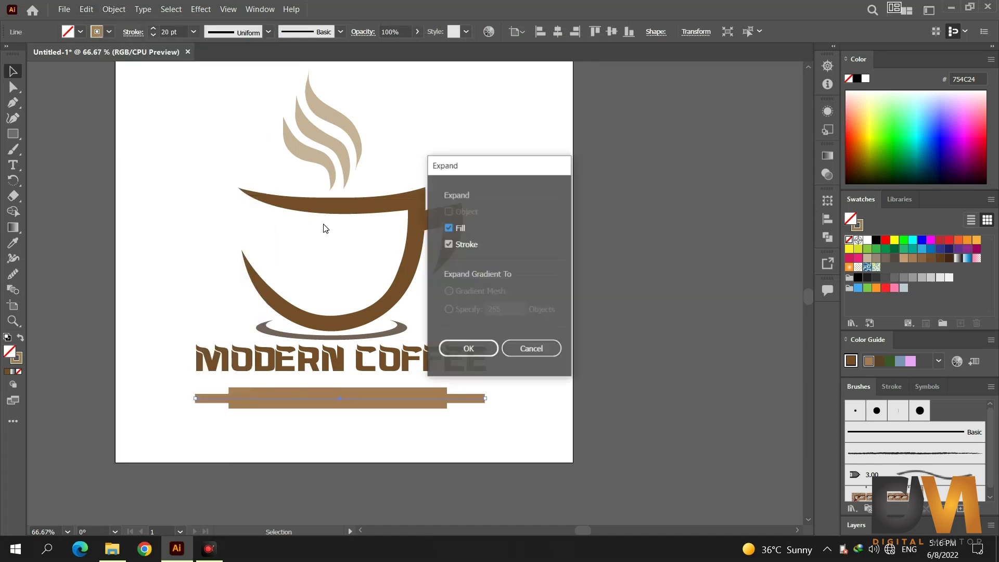
pyautogui.click(485, 348)
pyautogui.moveTo(477, 417); pyautogui.dragTo(441, 388)
pyautogui.click(13, 211)
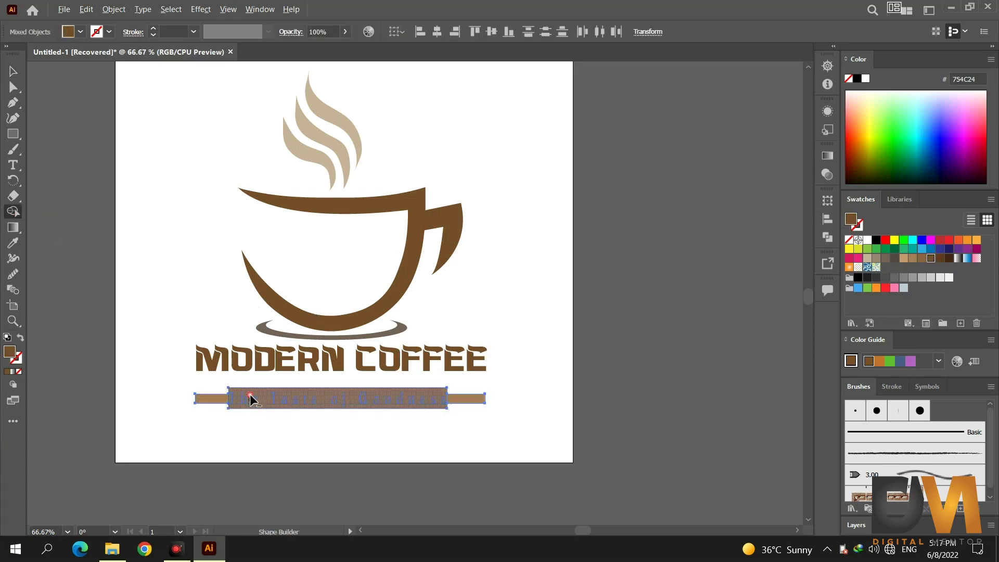
pyautogui.keyDown('alt'); pyautogui.click(248, 405); pyautogui.keyUp('alt')
# - Ungroup the remaining bars and nudge the right bar slightly right
pyautogui.click(13, 71)
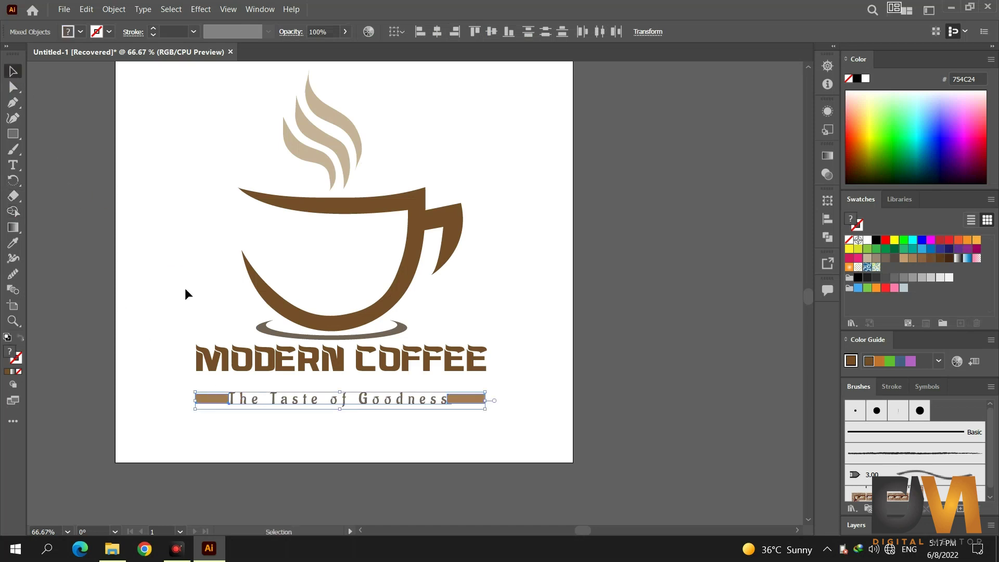
pyautogui.hotkey('ctrl', 'g')
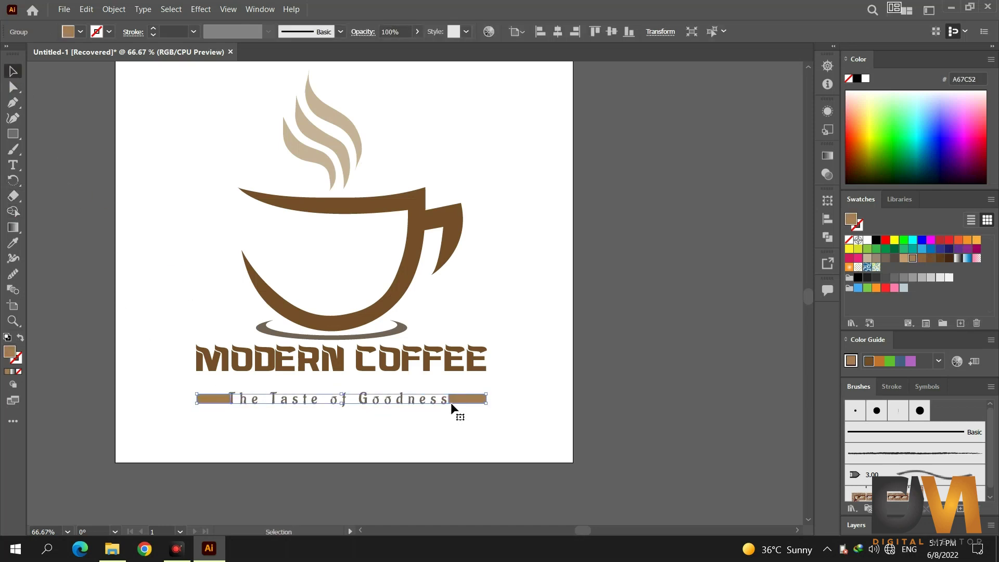
pyautogui.rightClick(451, 408)
pyautogui.click(470, 300)
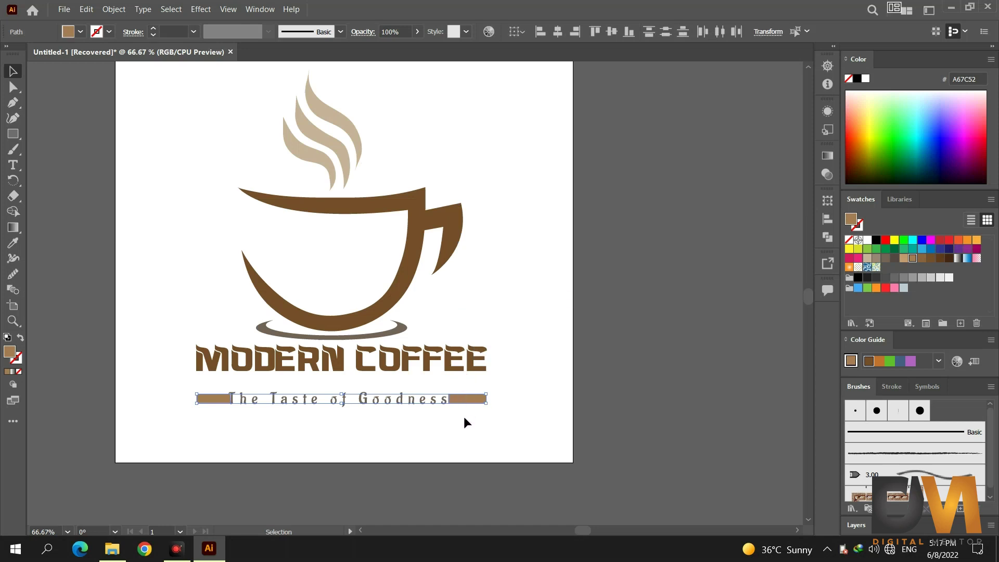
pyautogui.click(460, 398)
pyautogui.moveTo(459, 394); pyautogui.dragTo(460, 395)
pyautogui.click(211, 394)
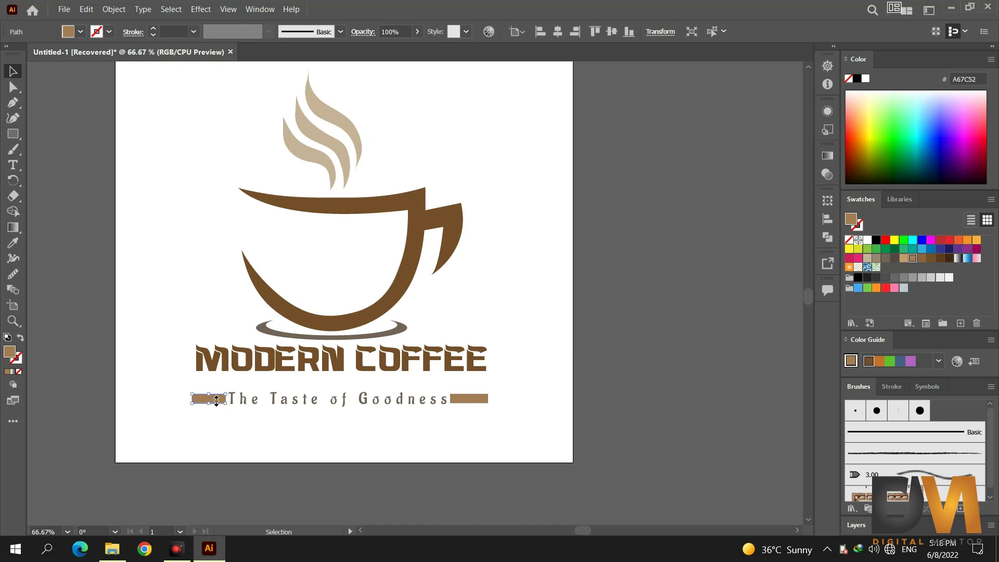
pyautogui.click(280, 434)
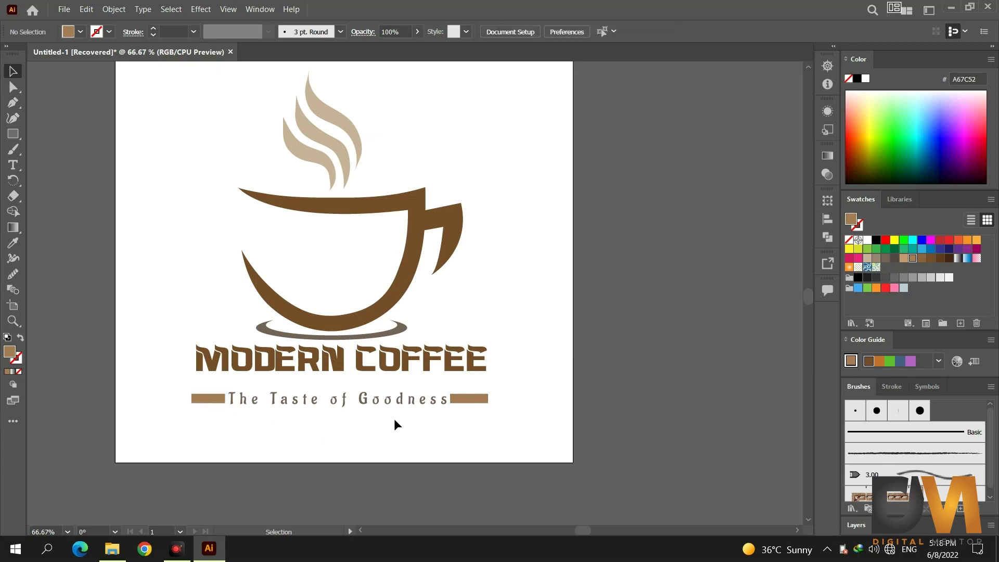
# - Group the bars with the tagline and move the group up beneath MODERN COFFEE
pyautogui.moveTo(467, 409); pyautogui.dragTo(208, 388)
pyautogui.rightClick(229, 404)
pyautogui.click(278, 301)
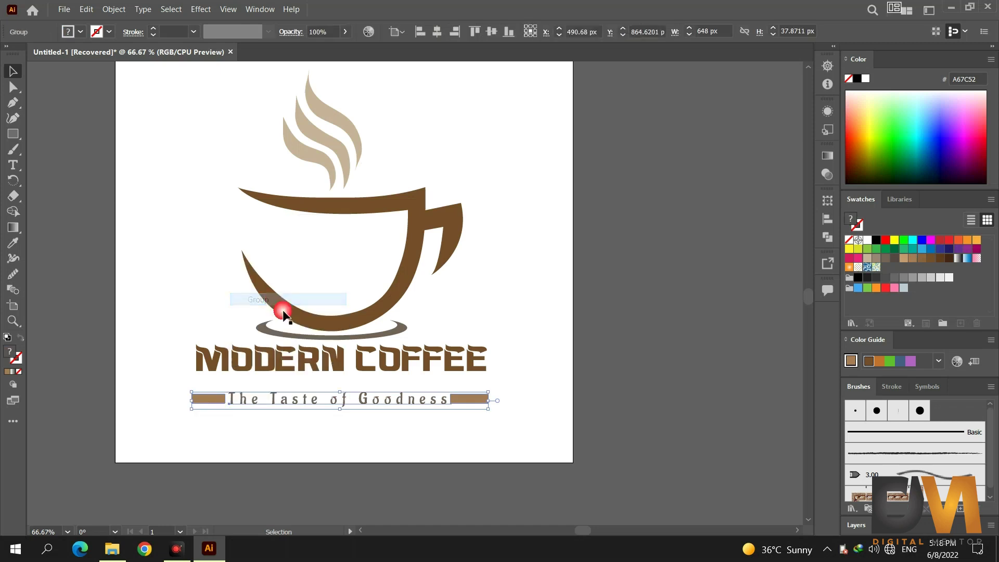
pyautogui.moveTo(351, 396); pyautogui.dragTo(357, 380)
pyautogui.click(425, 425)
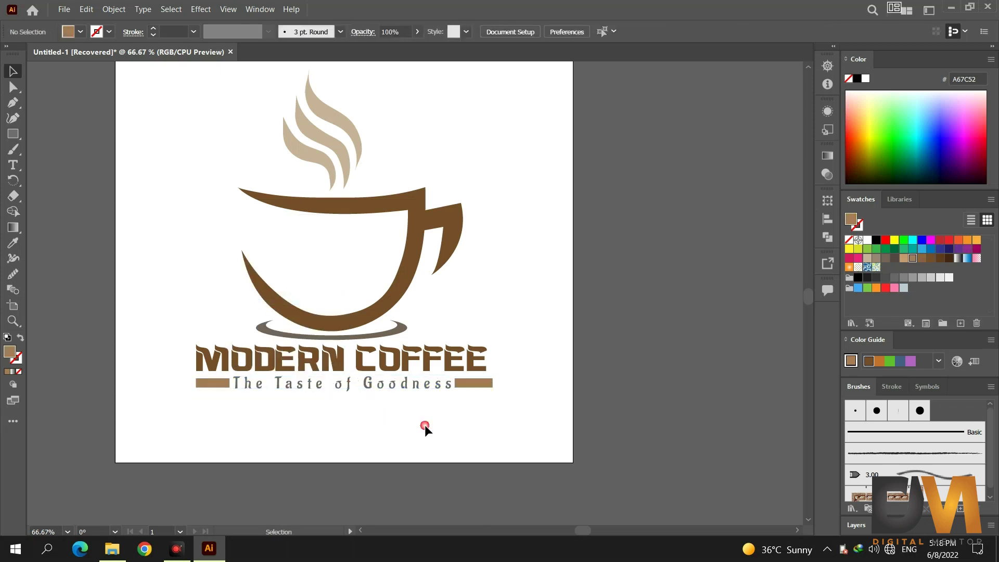
# - Recolour the tagline bars dark brown (603813)
pyautogui.click(471, 384)
pyautogui.click(940, 258)
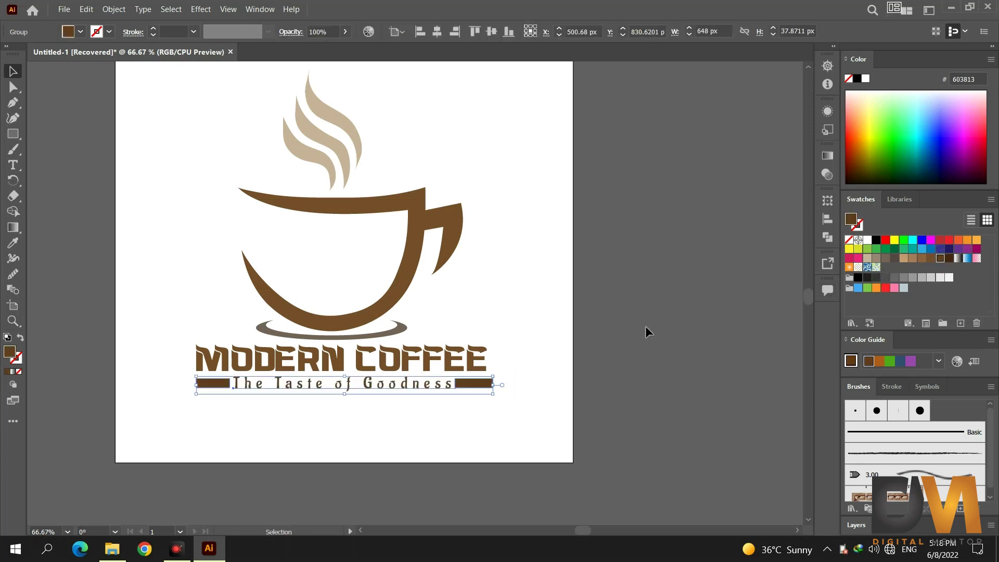
pyautogui.click(547, 304)
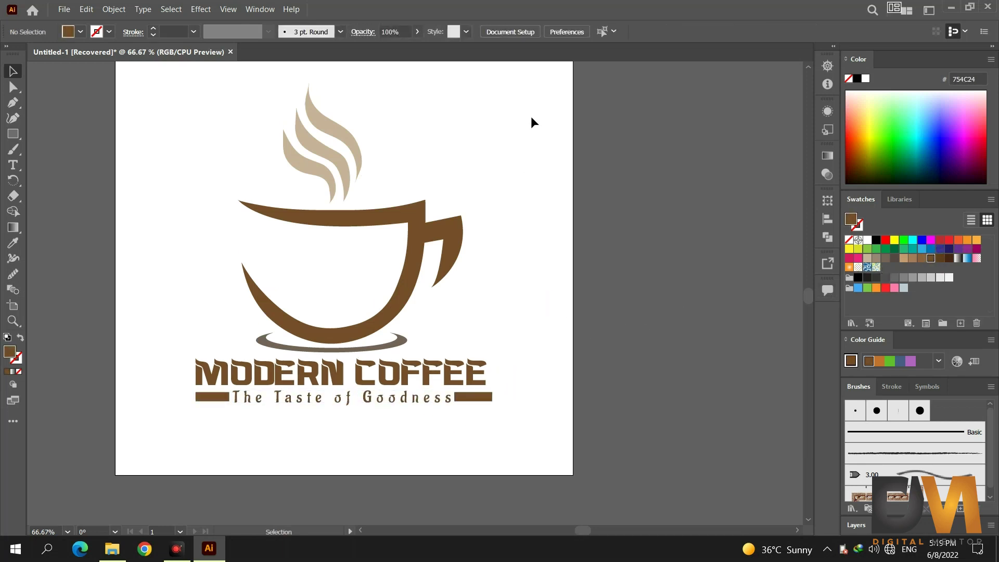
pyautogui.moveTo(531, 117); pyautogui.dragTo(298, 441)
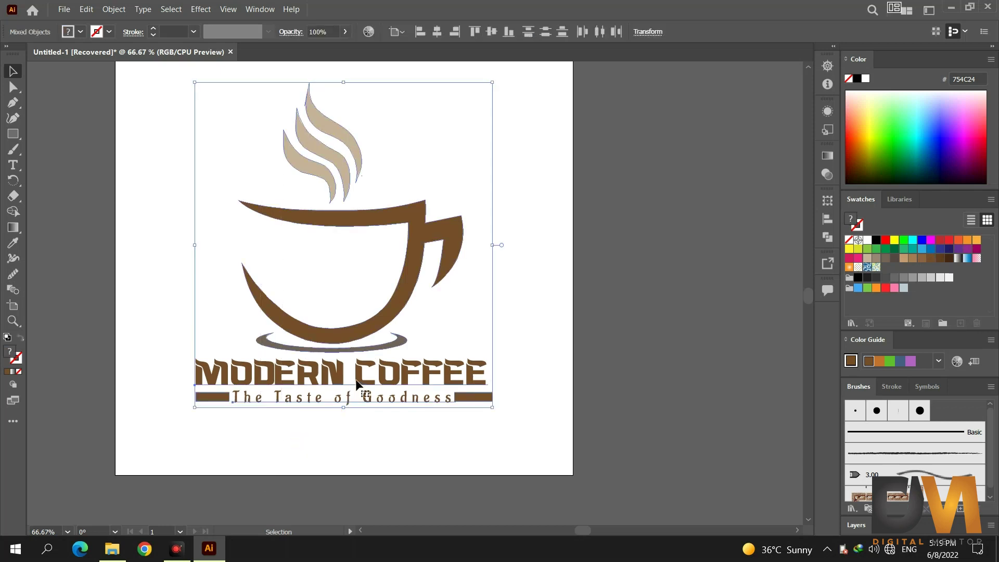
# - Group all logo parts and centre the group vertically and horizontally on the artboard
pyautogui.rightClick(355, 196)
pyautogui.click(463, 280)
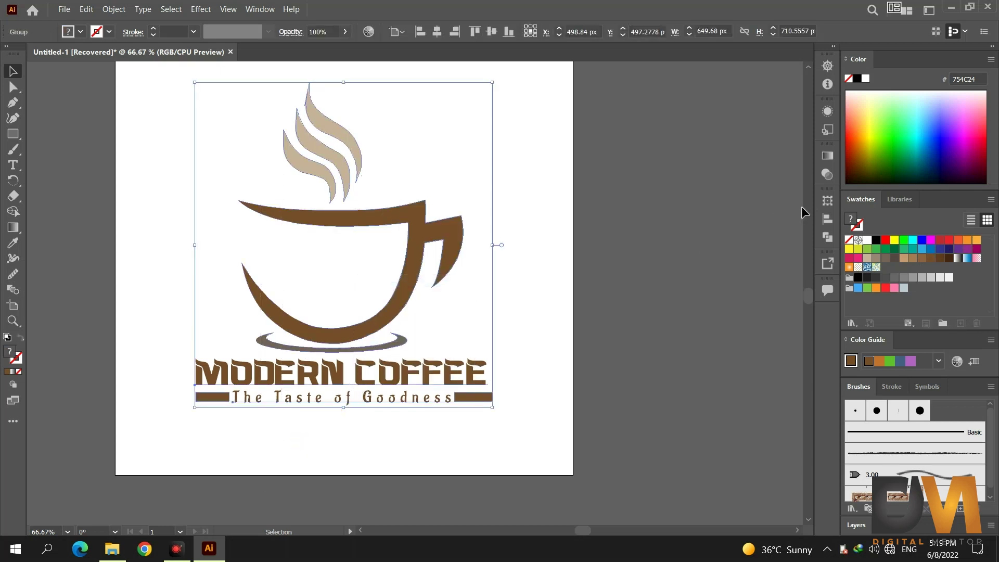
pyautogui.click(827, 217)
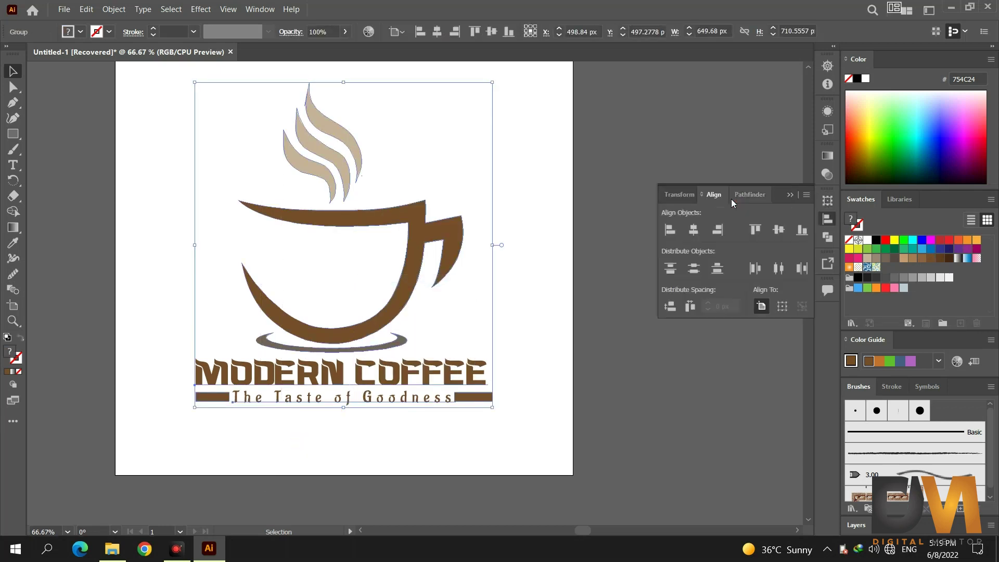
pyautogui.click(778, 230)
pyautogui.click(693, 229)
pyautogui.click(790, 195)
pyautogui.scroll(3, 585, 293)
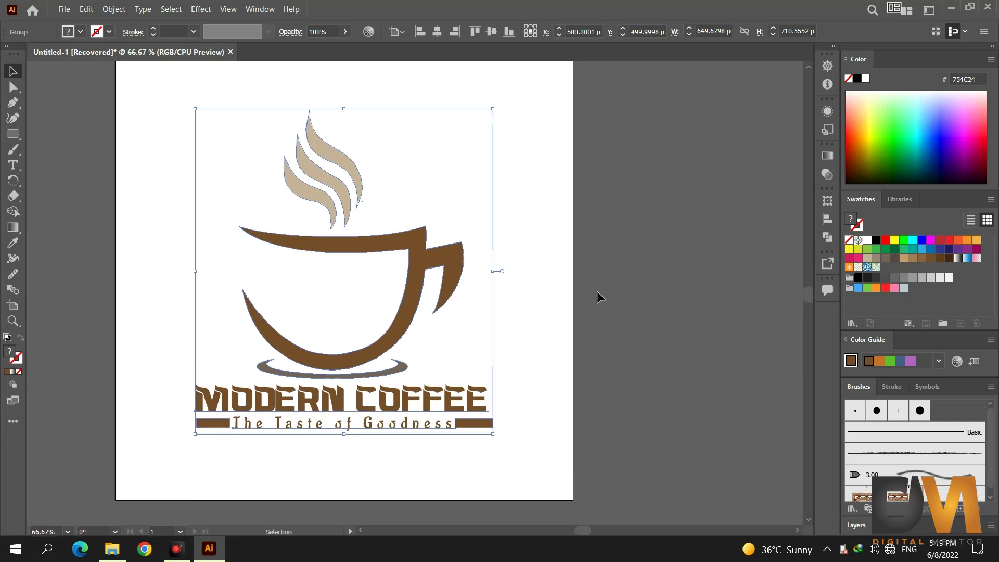